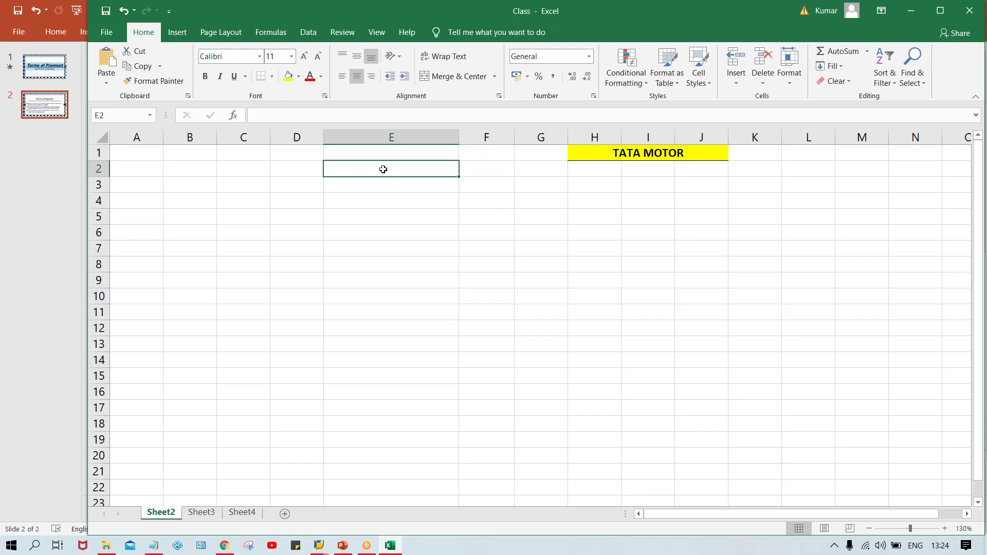
Step: Enter "Enterprise Str." in cell E2 as the first topic of the list
{"action": "key", "text": "Caps_Lock"}
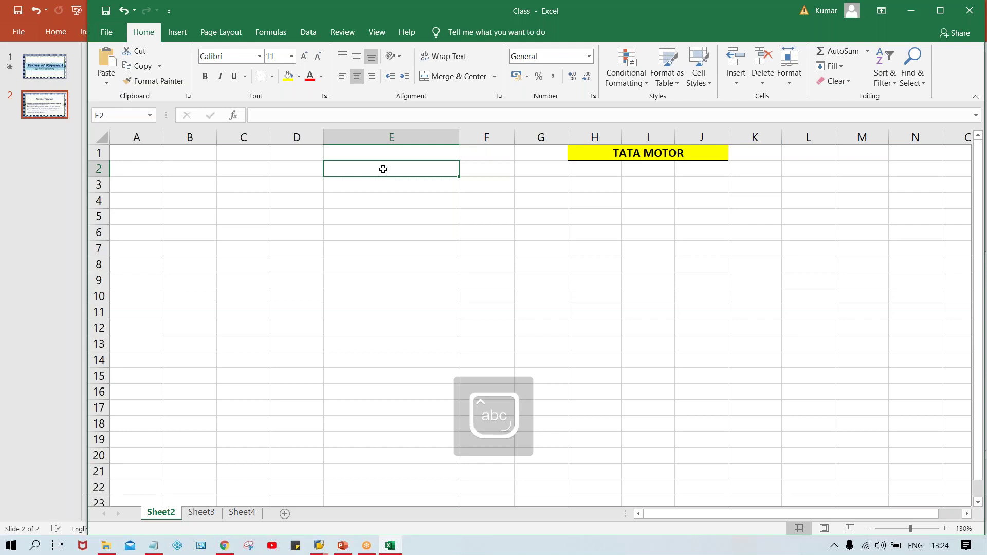
{"action": "type", "text": "Enter"}
{"action": "key", "text": "Caps_Lock"}
{"action": "type", "text": "p"}
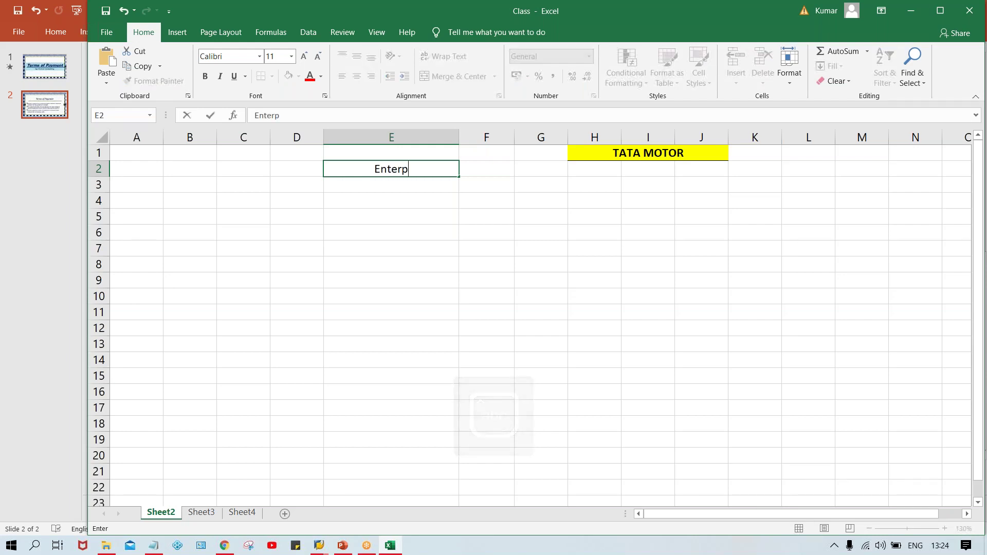
{"action": "type", "text": "rise S"}
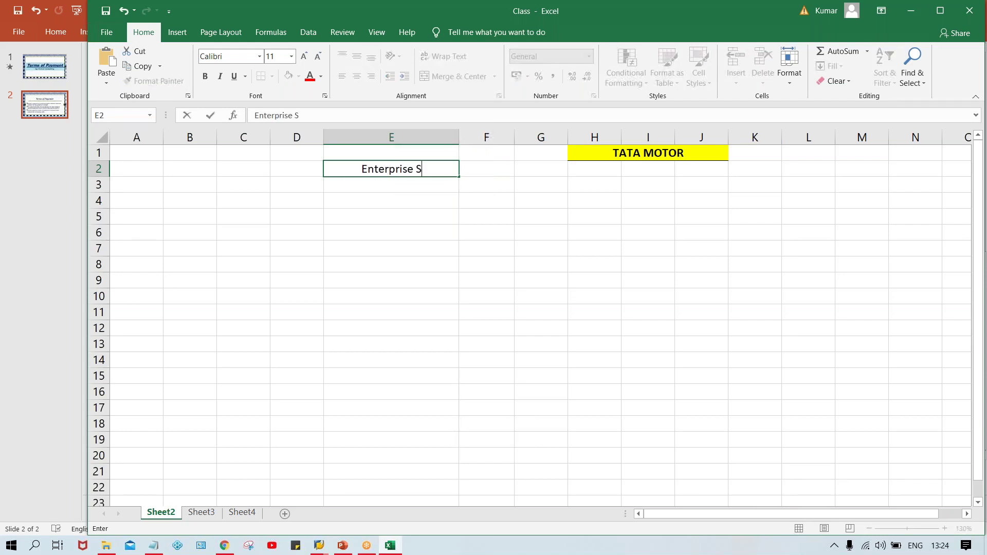
{"action": "type", "text": "tr."}
{"action": "key", "text": "Return"}
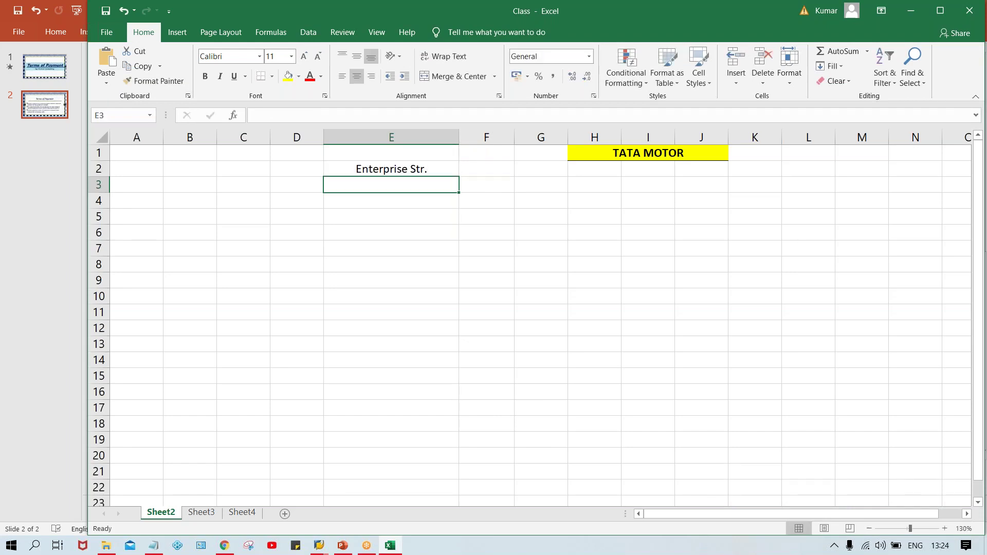
Step: Enter "Basic Settings" in cell E3 as the second topic
{"action": "type", "text": "Base"}
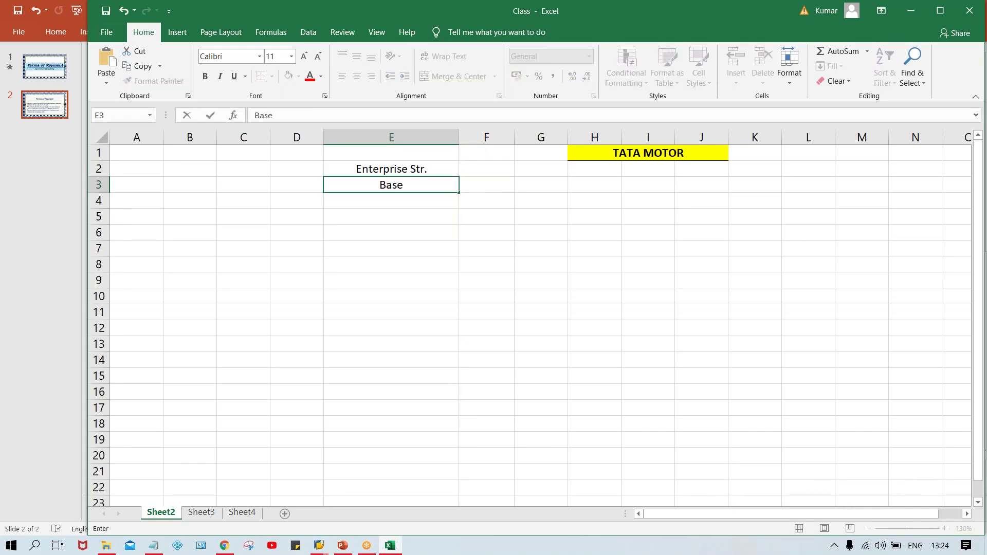
{"action": "key", "text": "BackSpace"}
{"action": "type", "text": "ic Settings"}
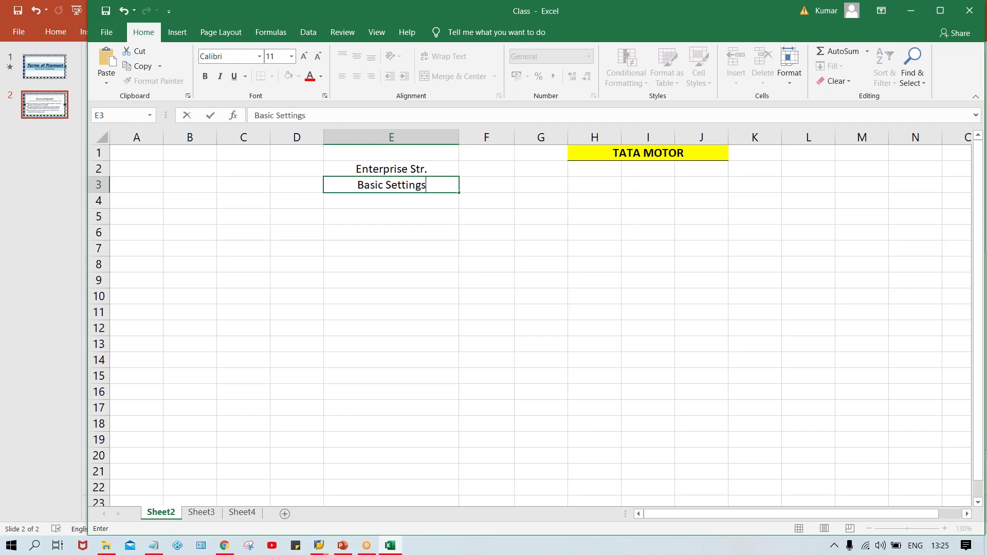
{"action": "key", "text": "Return"}
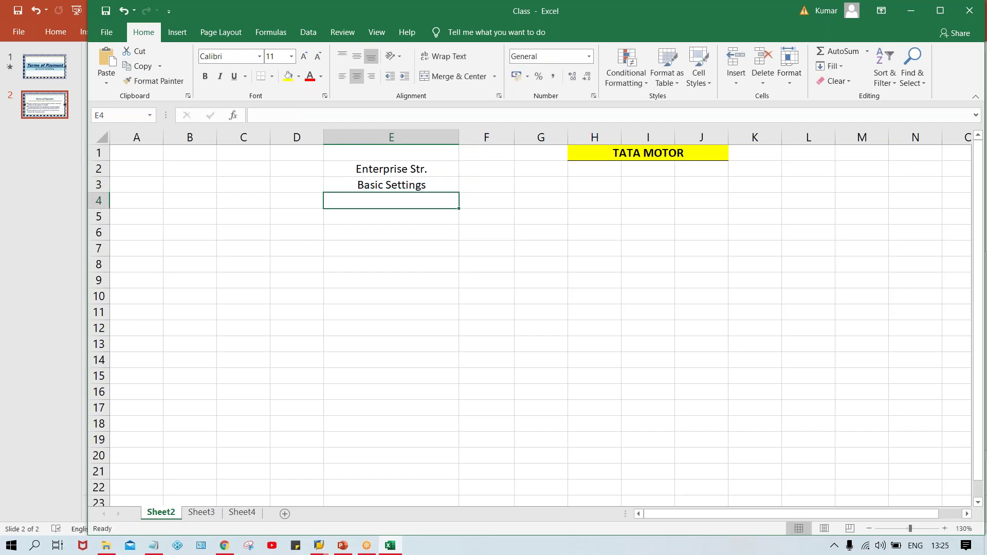
Step: Number the list rows 1, 2 and 3 in cells D2 to D4
{"action": "left_click", "coordinate": [305, 162]}
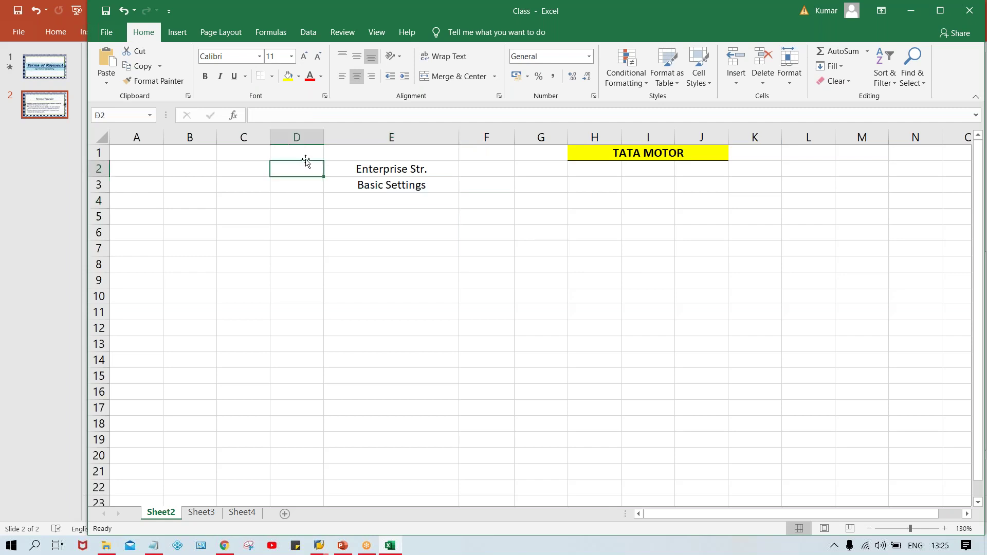
{"action": "type", "text": "1"}
{"action": "key", "text": "Return"}
{"action": "type", "text": "2"}
{"action": "key", "text": "Return"}
{"action": "type", "text": "3"}
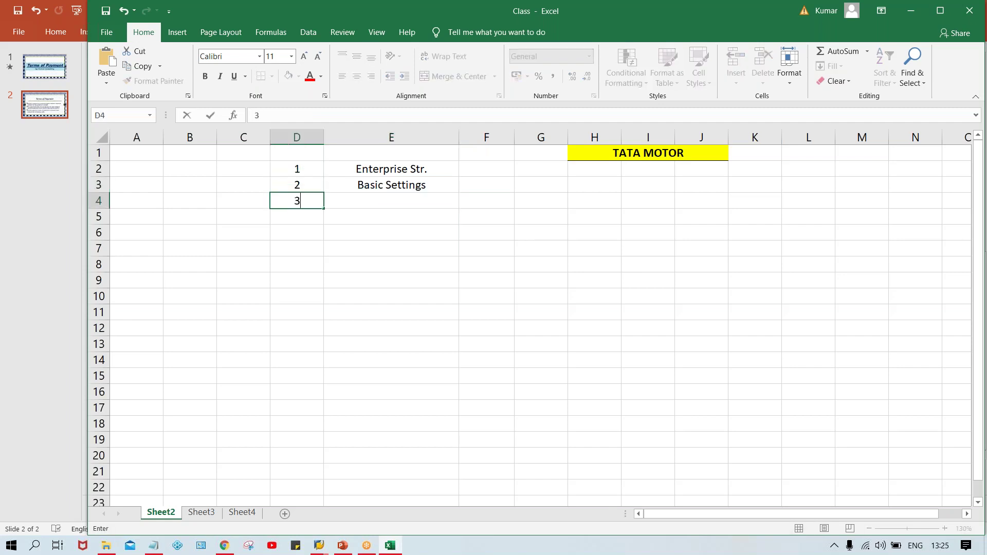
Step: Enter "G/L Setting" in cell E4 beside number 3
{"action": "left_click", "coordinate": [381, 198]}
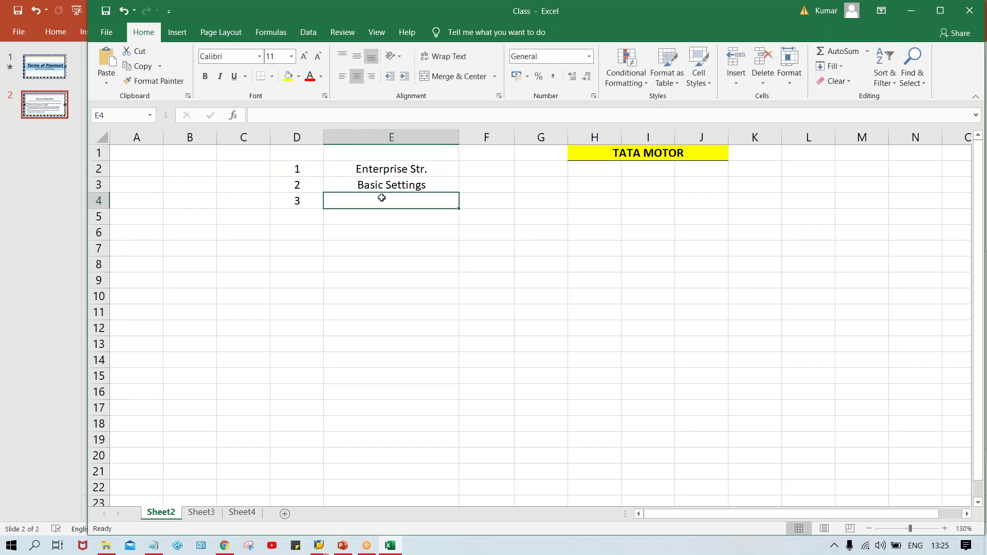
{"action": "type", "text": "G"}
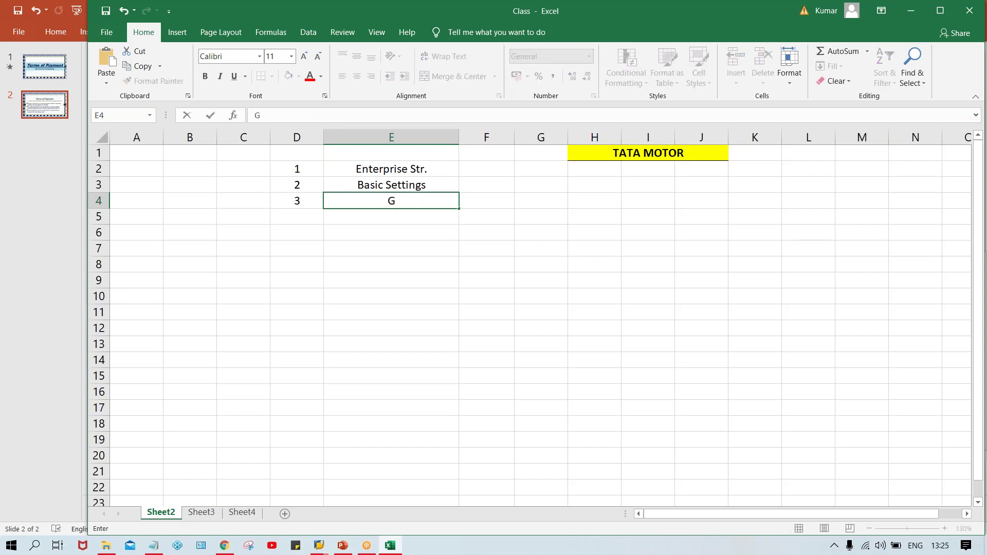
{"action": "type", "text": "/"}
{"action": "type", "text": "L Sett"}
{"action": "type", "text": "io"}
{"action": "key", "text": "BackSpace"}
{"action": "type", "text": "ng"}
{"action": "key", "text": "Return"}
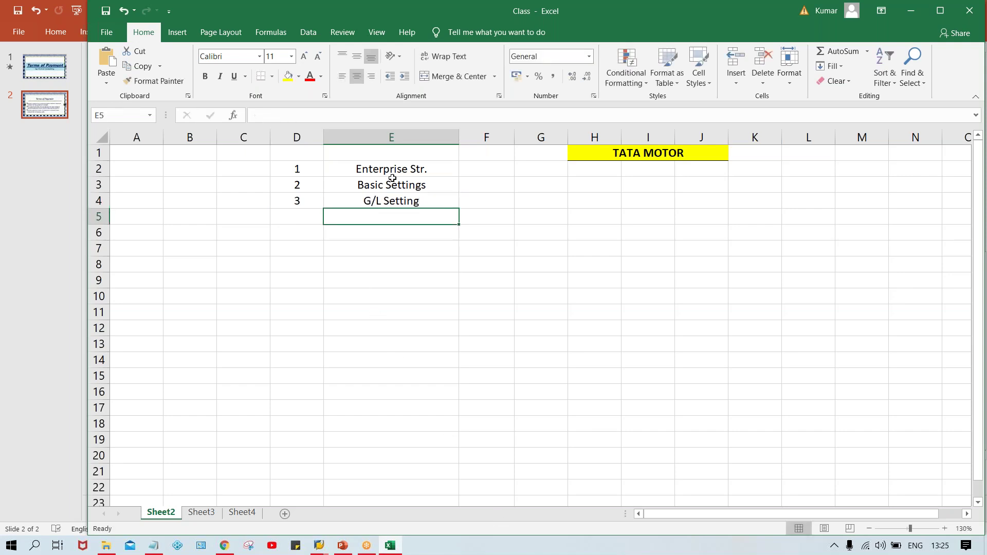
Step: Try to enter 4/5 as the next row number in cell D5
{"action": "left_click", "coordinate": [417, 168]}
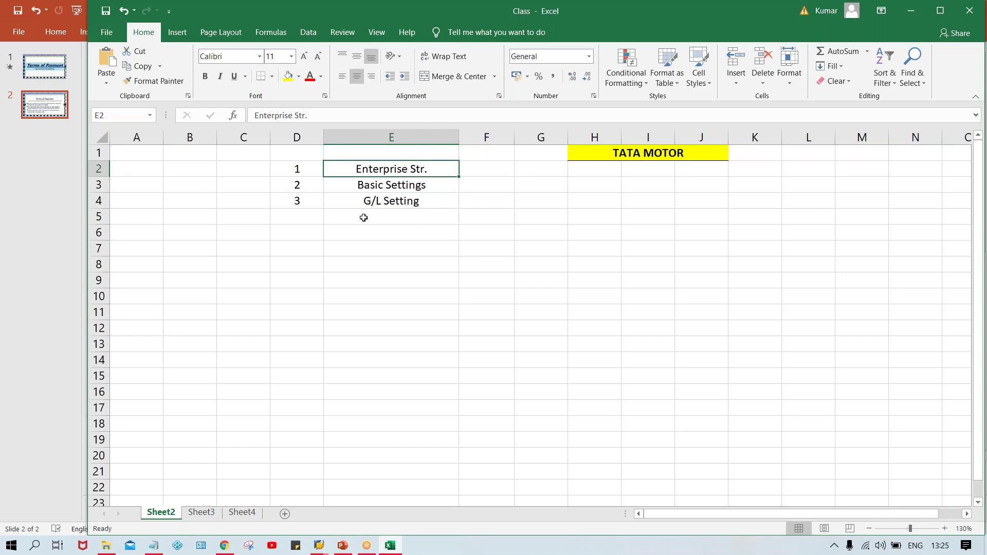
{"action": "left_click", "coordinate": [366, 216]}
{"action": "left_click", "coordinate": [300, 215]}
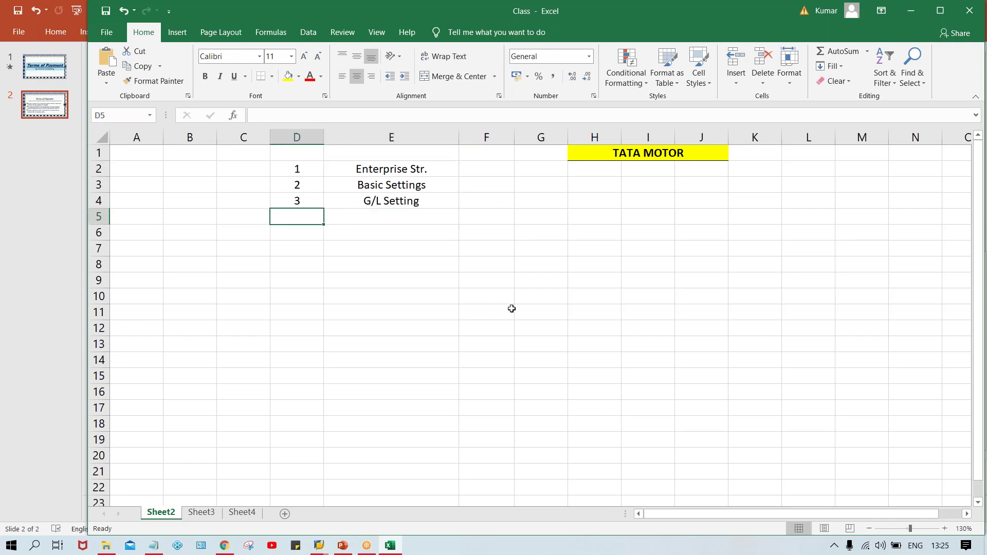
{"action": "type", "text": "4"}
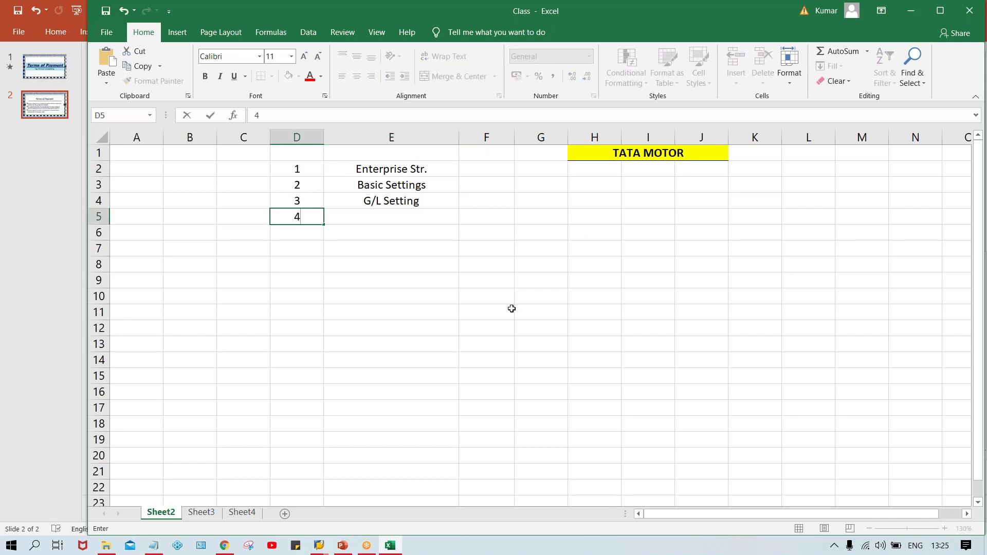
{"action": "type", "text": "/5"}
{"action": "key", "text": "Tab"}
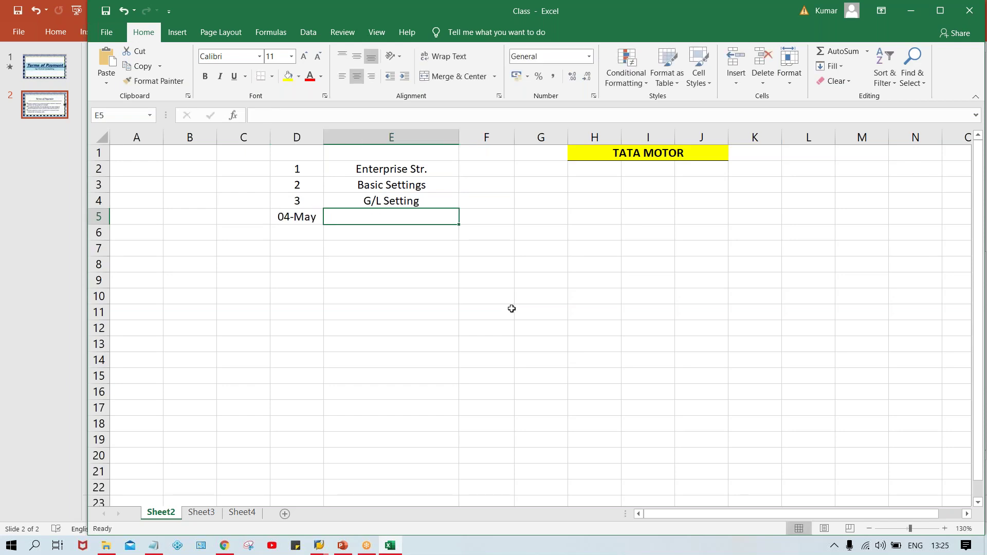
Step: Replace the content of cell D5 with 4/5 stored as text
{"action": "left_click", "coordinate": [299, 218]}
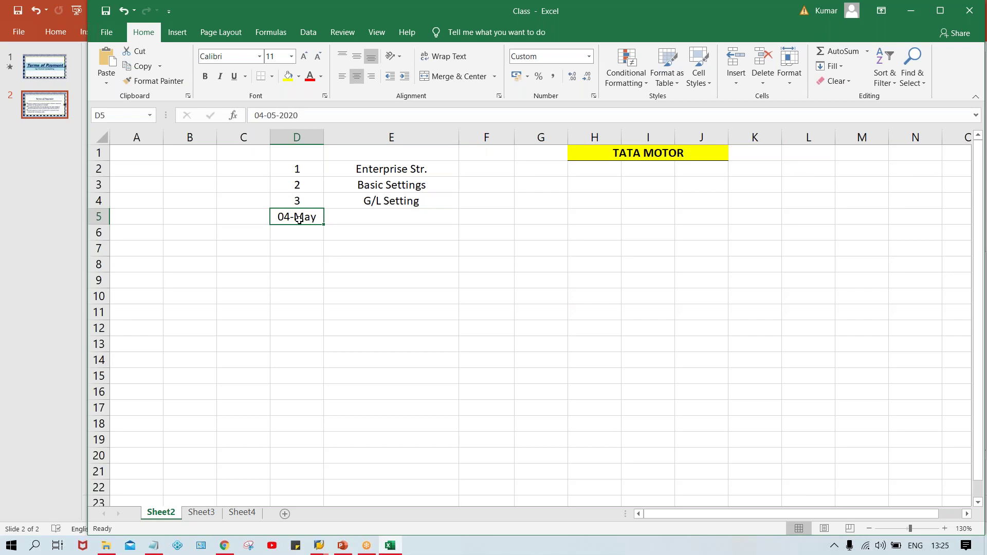
{"action": "type", "text": "'4"}
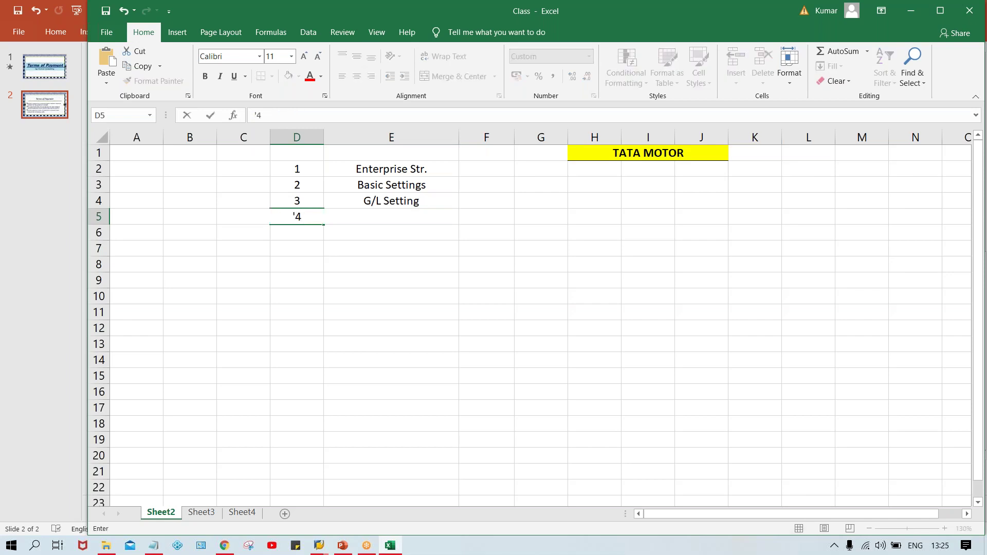
{"action": "type", "text": "/5"}
{"action": "key", "text": "Tab"}
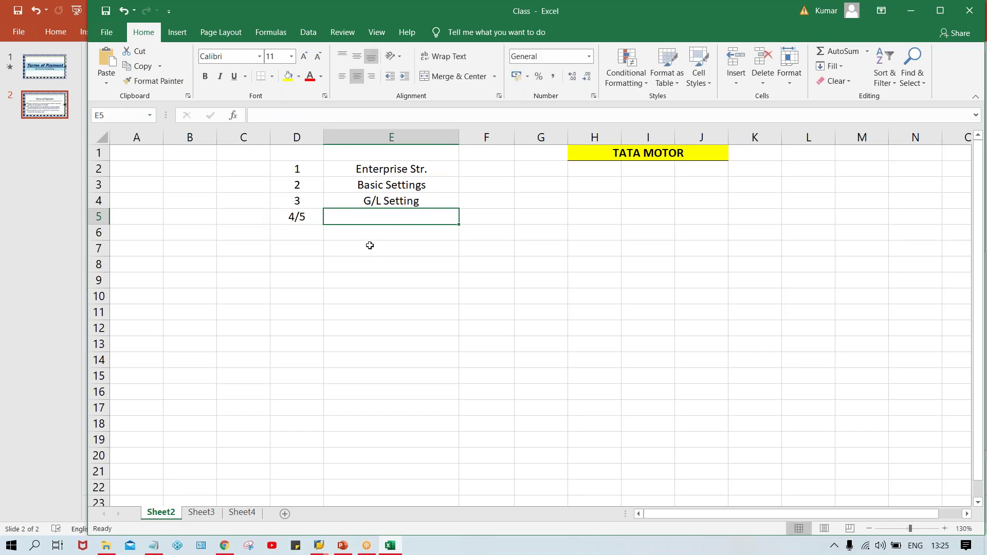
Step: Enter "AP/AR or AR/AP" in cell E5 beside number 4/5
{"action": "type", "text": "AP/AR"}
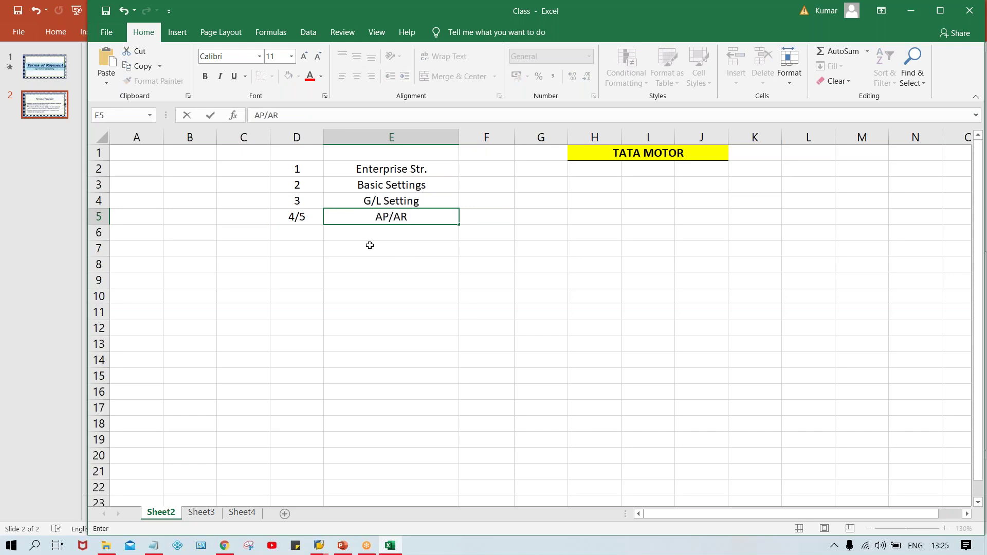
{"action": "type", "text": " or AR?"}
{"action": "key", "text": "BackSpace"}
{"action": "type", "text": "/"}
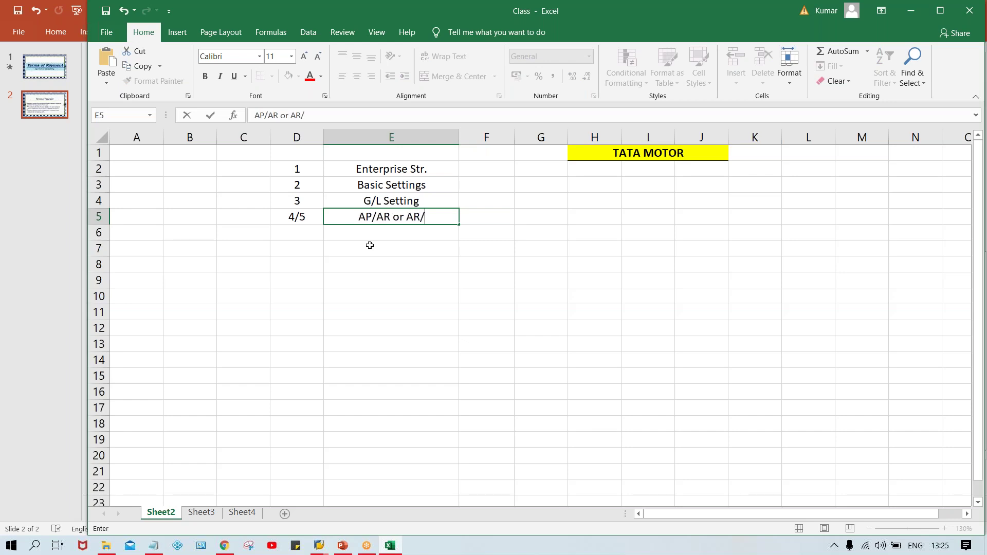
{"action": "type", "text": "AP"}
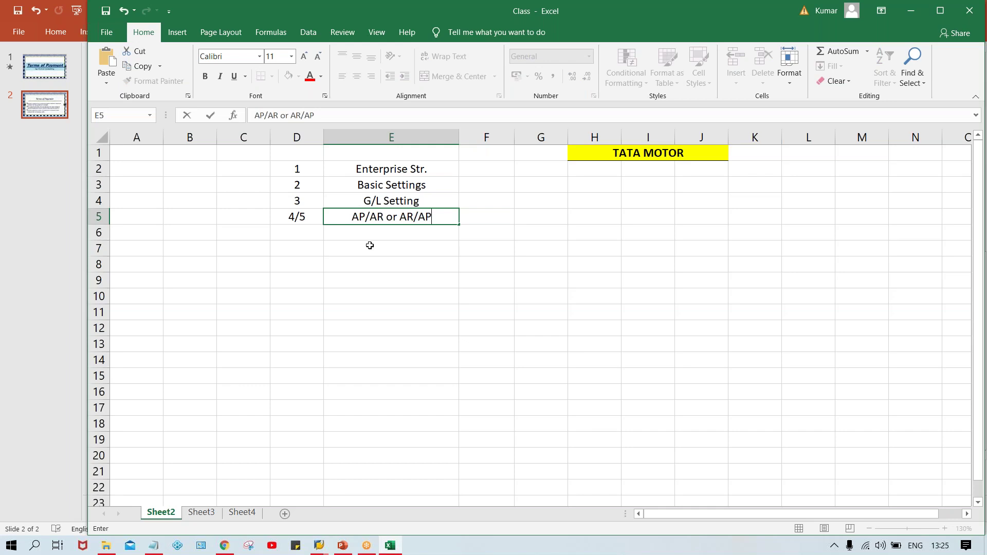
{"action": "key", "text": "Return"}
{"action": "left_click", "coordinate": [362, 219]}
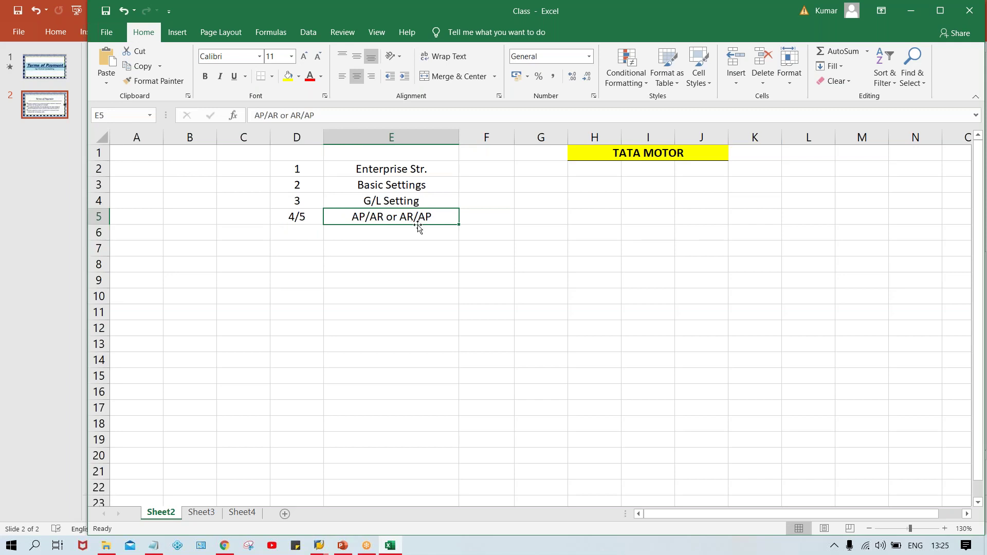
Step: Add row number 6 in cell D6 with the topic "Asset Management" in cell E6
{"action": "left_click", "coordinate": [297, 232]}
{"action": "type", "text": "6"}
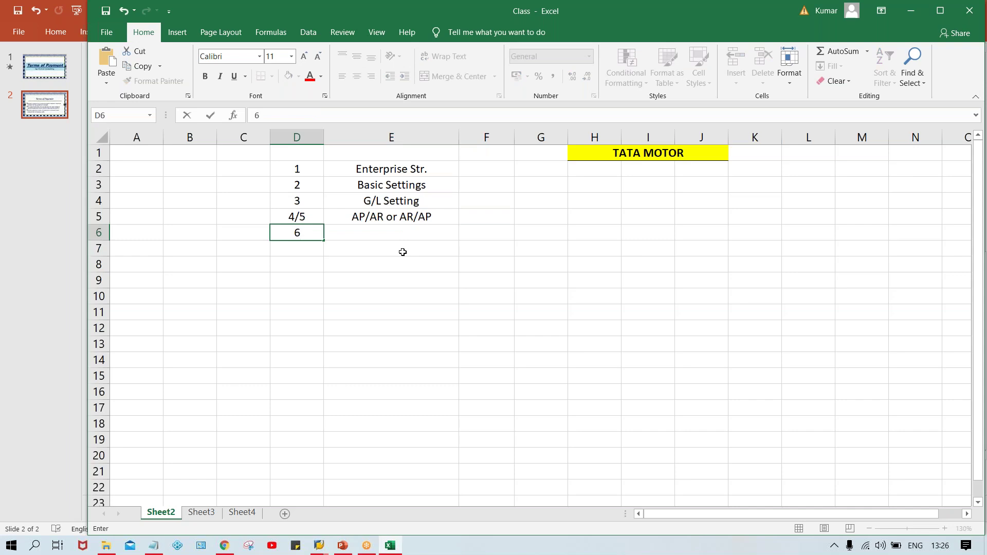
{"action": "key", "text": "Tab"}
{"action": "type", "text": "Asset Ma"}
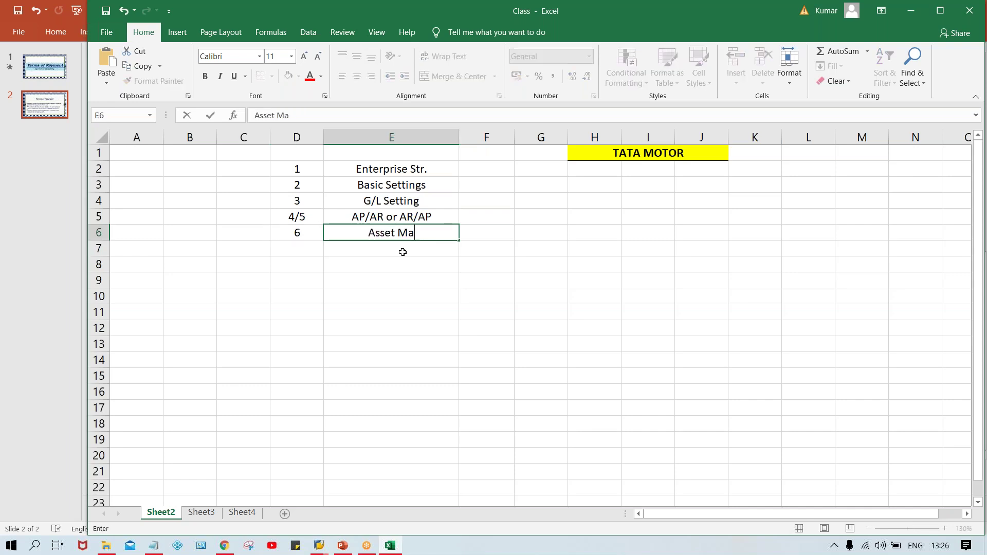
{"action": "type", "text": "nagement"}
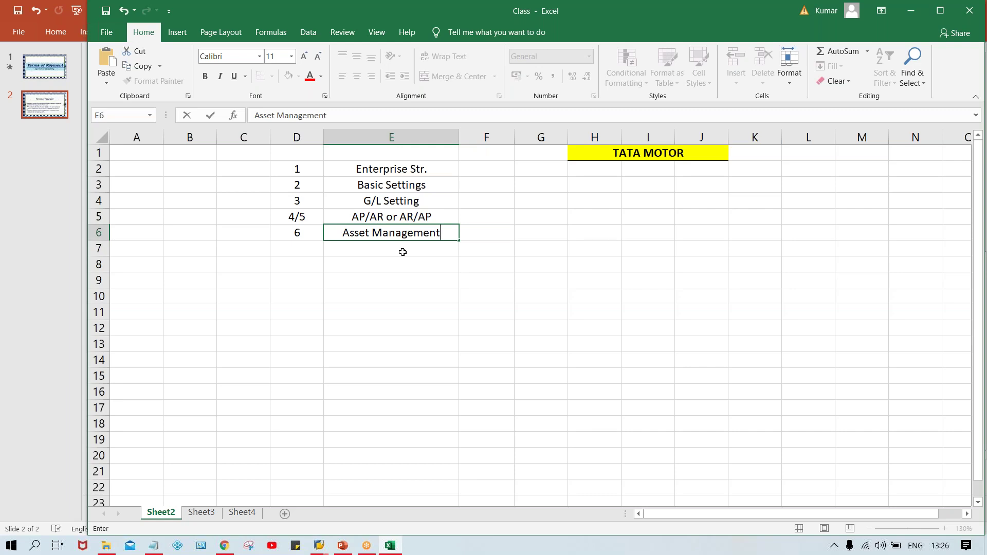
{"action": "left_click", "coordinate": [398, 217]}
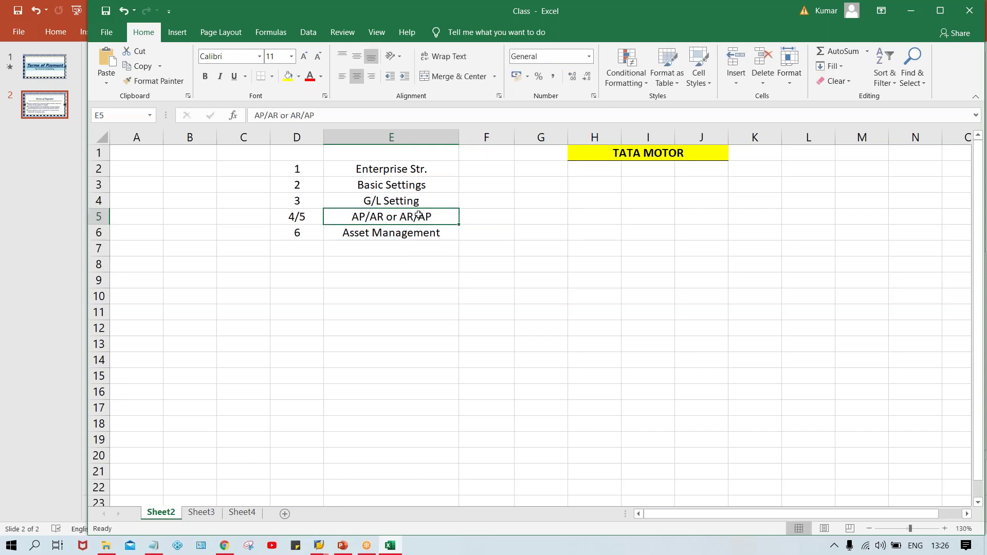
{"action": "left_click", "coordinate": [468, 222]}
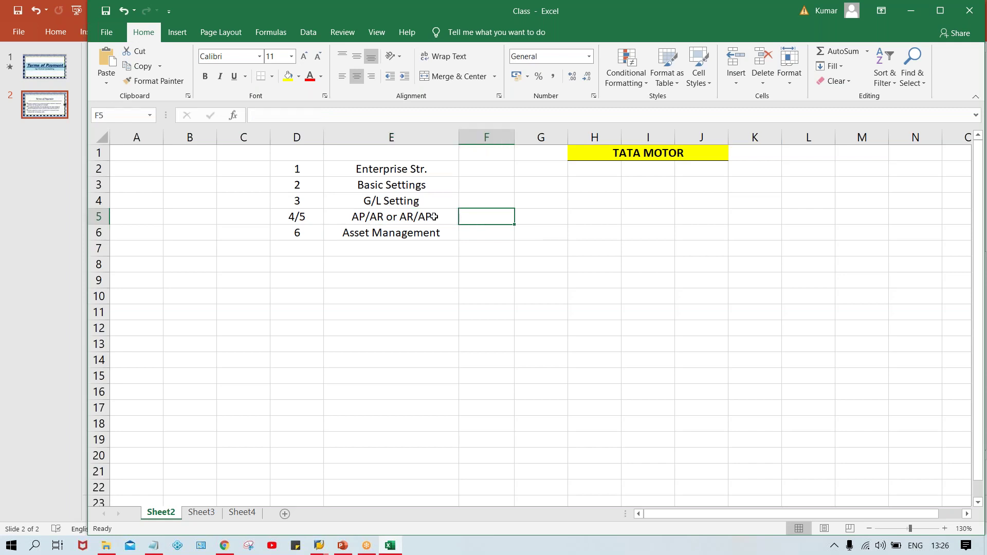
{"action": "left_click", "coordinate": [406, 215]}
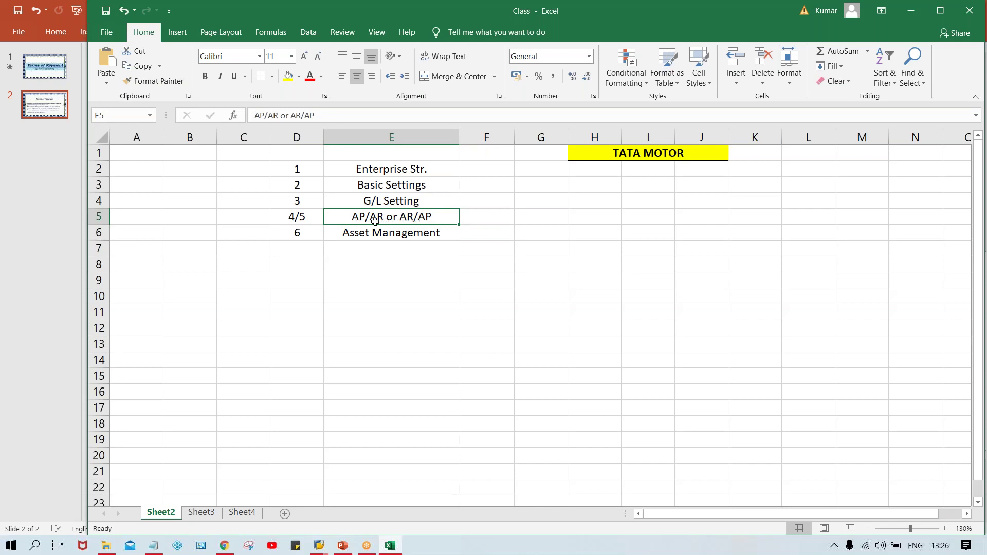
{"action": "left_click_drag", "start_coordinate": [387, 170], "coordinate": [396, 197]}
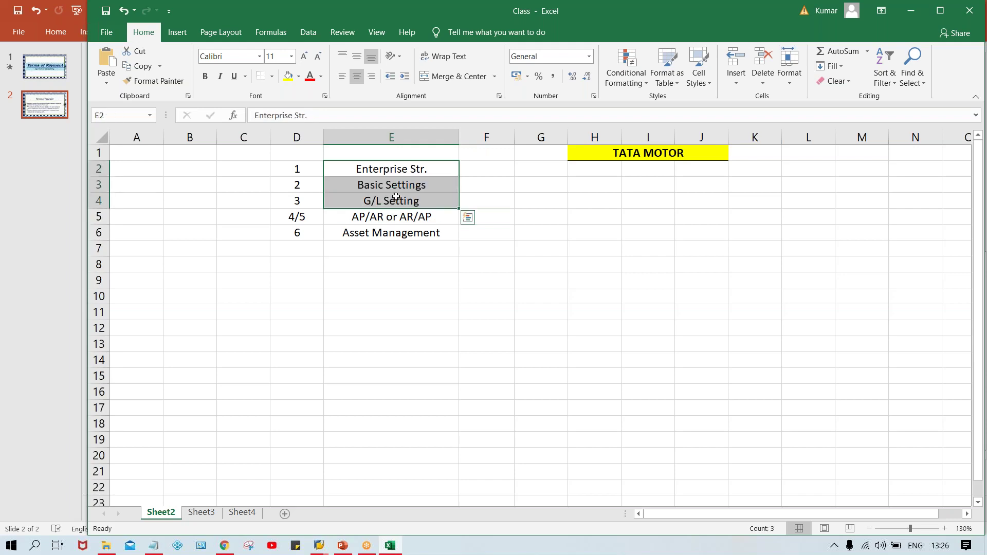
{"action": "left_click", "coordinate": [426, 216]}
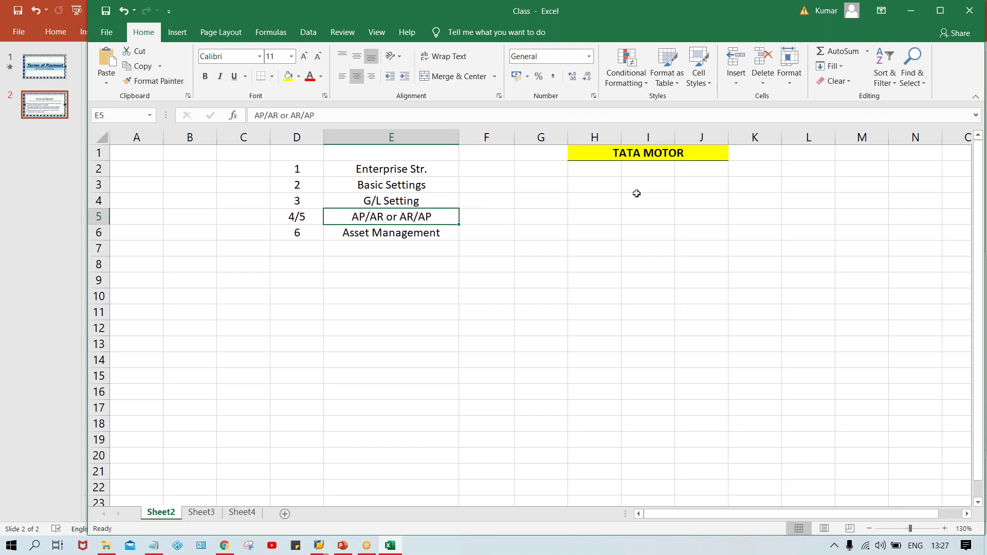
{"action": "left_click", "coordinate": [516, 227]}
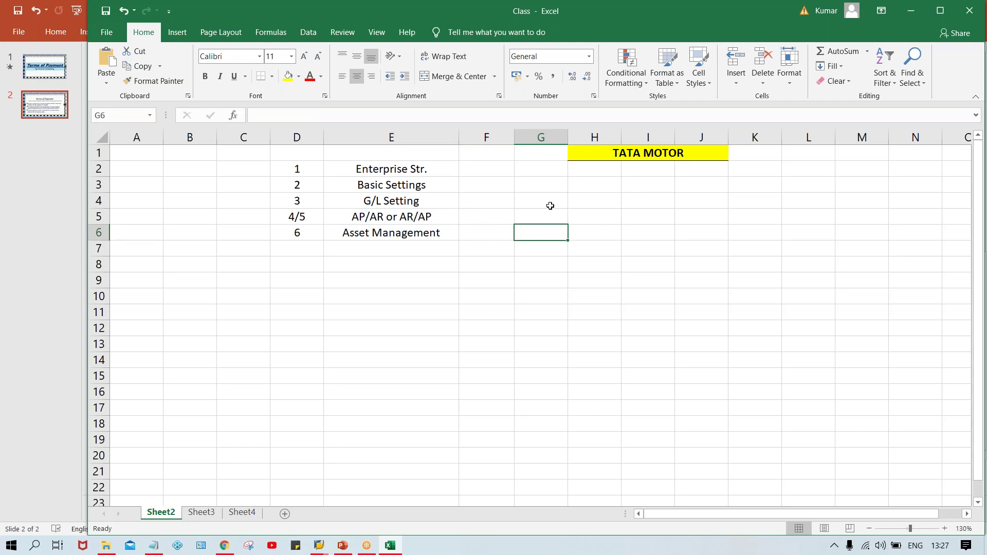
Step: Switch to PowerPoint to view the Terms of Payment slide and return to the Excel worksheet
{"action": "left_click", "coordinate": [343, 545]}
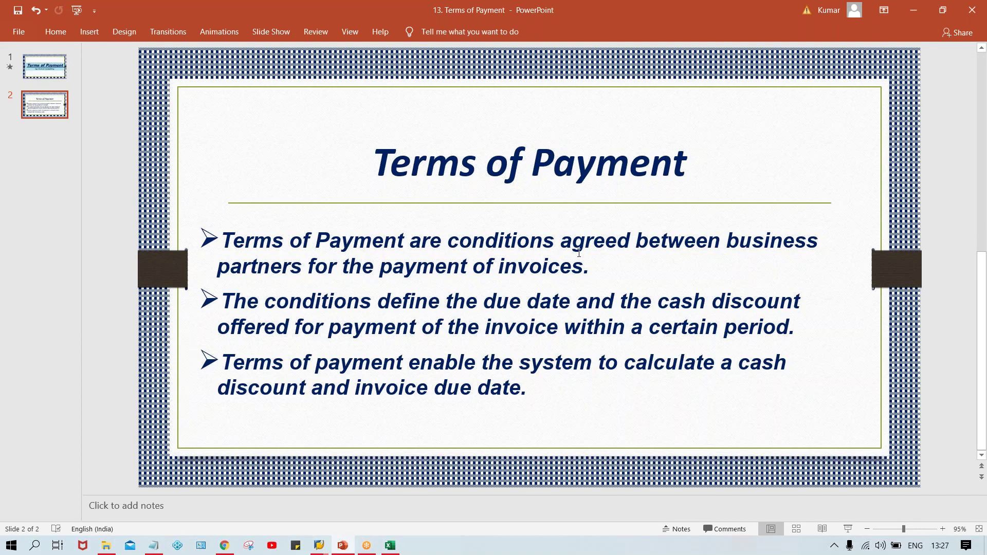
{"action": "left_click", "coordinate": [390, 545]}
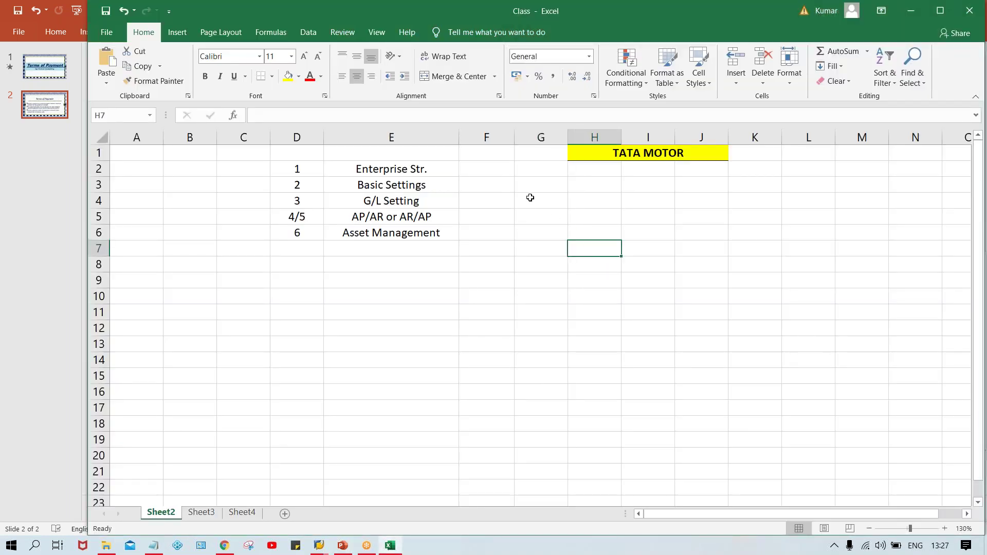
{"action": "left_click", "coordinate": [533, 198]}
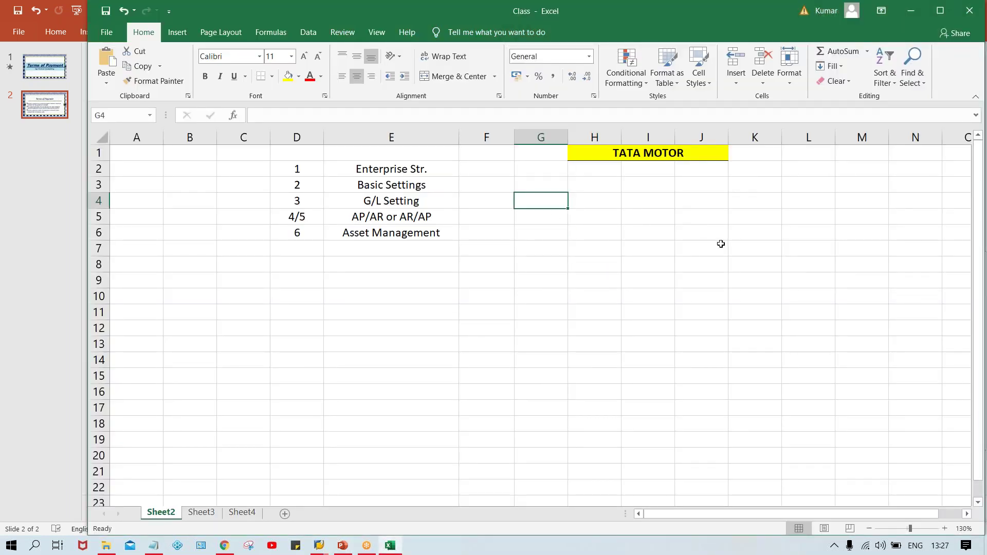
Step: Enter the amounts 4000, 5000, 6000, 3000, 4000 and 2000 in cells G4 to G9
{"action": "type", "text": "4000"}
{"action": "key", "text": "Return"}
{"action": "type", "text": "5000"}
{"action": "key", "text": "Return"}
{"action": "type", "text": "6000"}
{"action": "key", "text": "Return"}
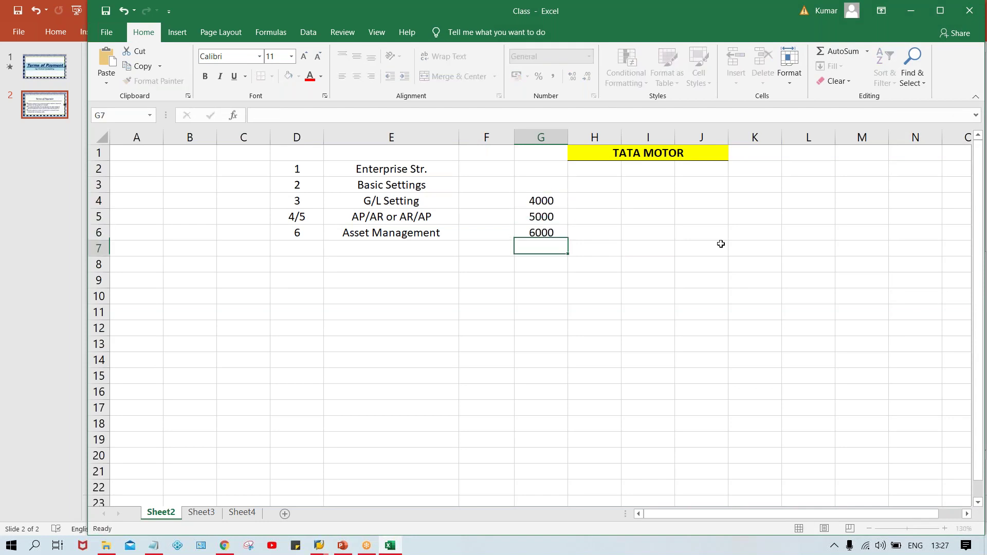
{"action": "type", "text": "3000"}
{"action": "key", "text": "Return"}
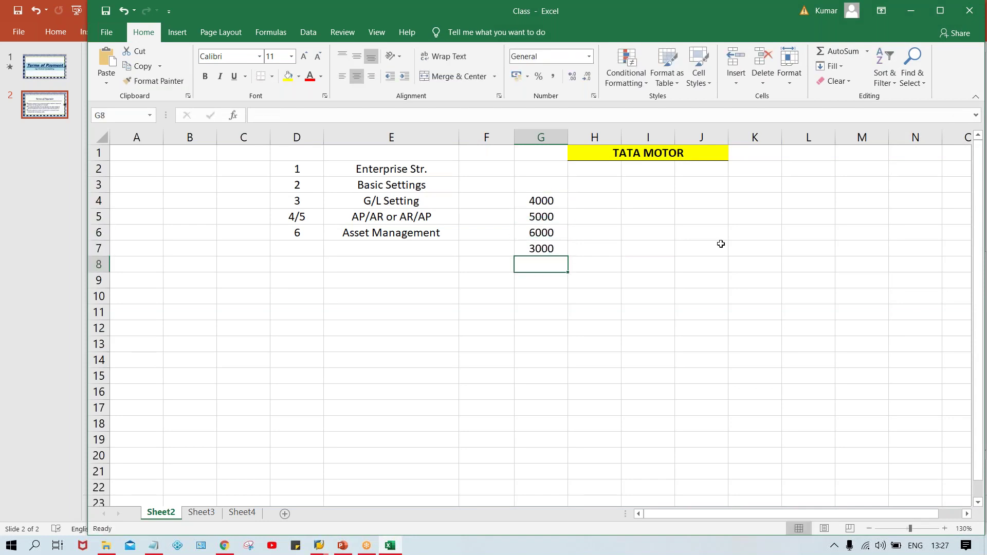
{"action": "type", "text": "4000"}
{"action": "key", "text": "Return"}
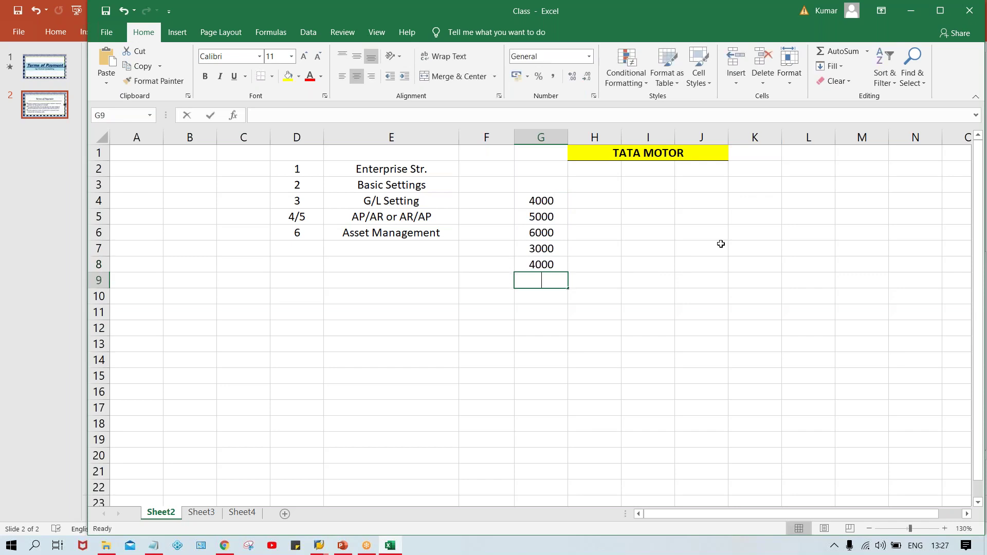
{"action": "type", "text": "2000"}
{"action": "key", "text": "Return"}
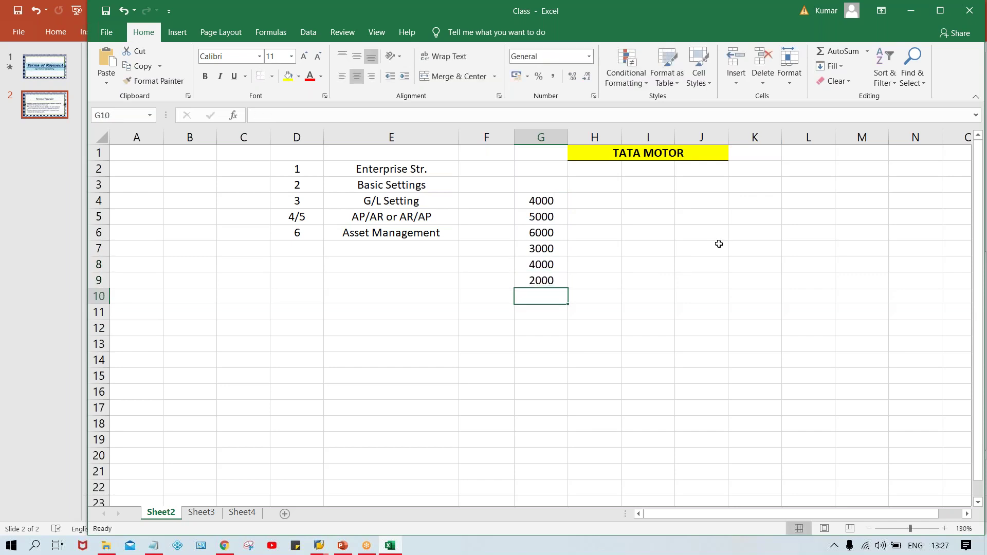
Step: Enter the lowercase letters a to f in cells F4 to F9 beside the amounts
{"action": "left_click", "coordinate": [487, 198]}
{"action": "type", "text": "a"}
{"action": "key", "text": "Return"}
{"action": "type", "text": "b"}
{"action": "key", "text": "Return"}
{"action": "type", "text": "c"}
{"action": "key", "text": "Return"}
{"action": "type", "text": "e"}
{"action": "key", "text": "Return"}
{"action": "type", "text": "f"}
{"action": "key", "text": "Return"}
Step: Replace the letters in cells F4 to F9 with capitals A, B, C, D, E and F
{"action": "left_click", "coordinate": [487, 200]}
{"action": "key", "text": "Caps_Lock"}
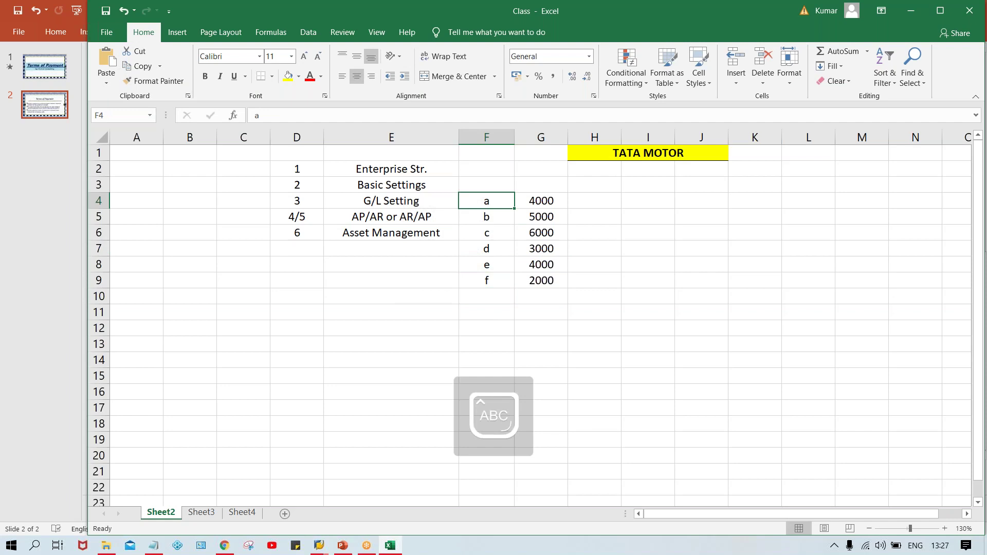
{"action": "type", "text": "A"}
{"action": "key", "text": "Return"}
{"action": "type", "text": "B"}
{"action": "key", "text": "Return"}
{"action": "type", "text": "C"}
{"action": "key", "text": "Return"}
{"action": "type", "text": "D"}
{"action": "key", "text": "Return"}
{"action": "type", "text": "E"}
{"action": "key", "text": "Return"}
{"action": "type", "text": "F"}
{"action": "key", "text": "Return"}
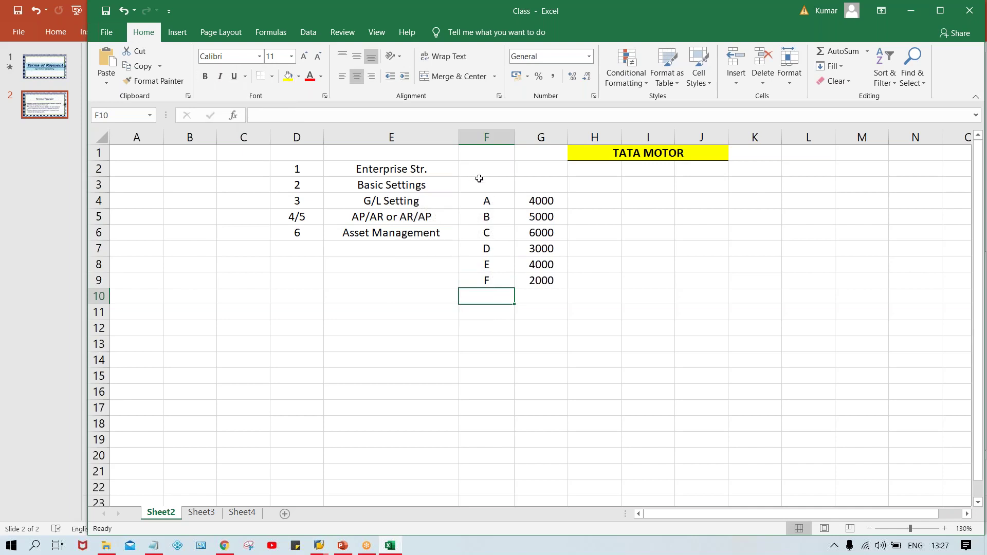
{"action": "left_click", "coordinate": [546, 203]}
{"action": "left_click", "coordinate": [488, 201]}
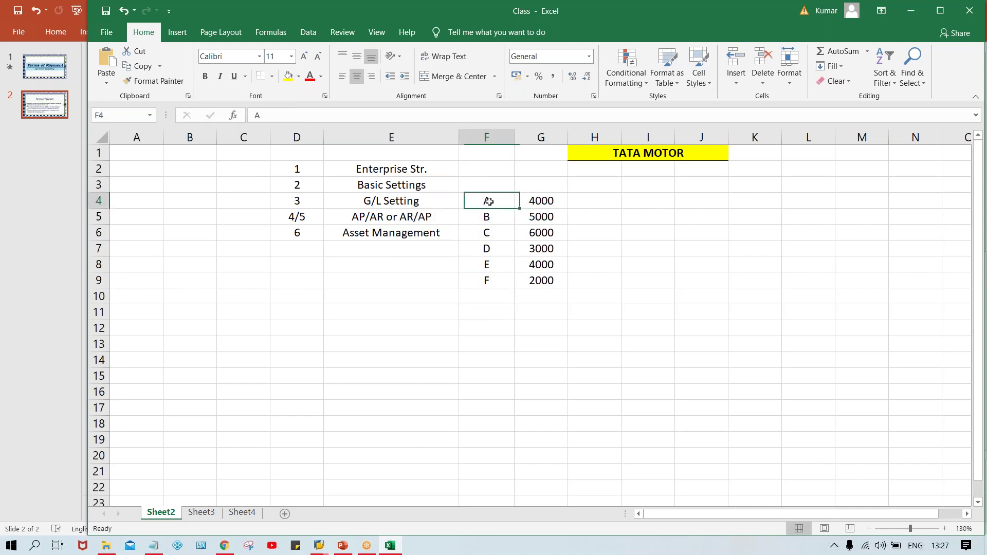
{"action": "left_click", "coordinate": [544, 204]}
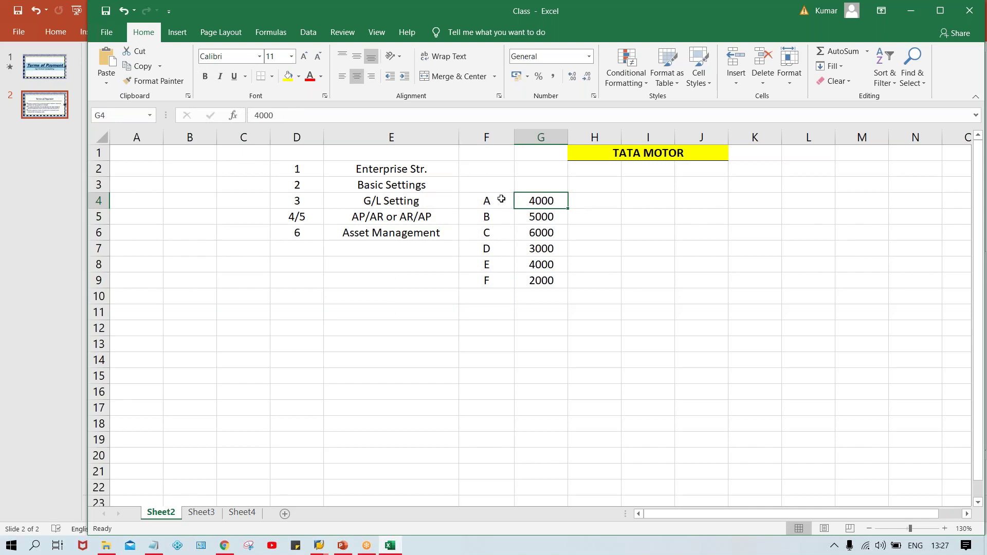
{"action": "left_click", "coordinate": [502, 199]}
{"action": "left_click", "coordinate": [547, 212]}
{"action": "left_click", "coordinate": [485, 222]}
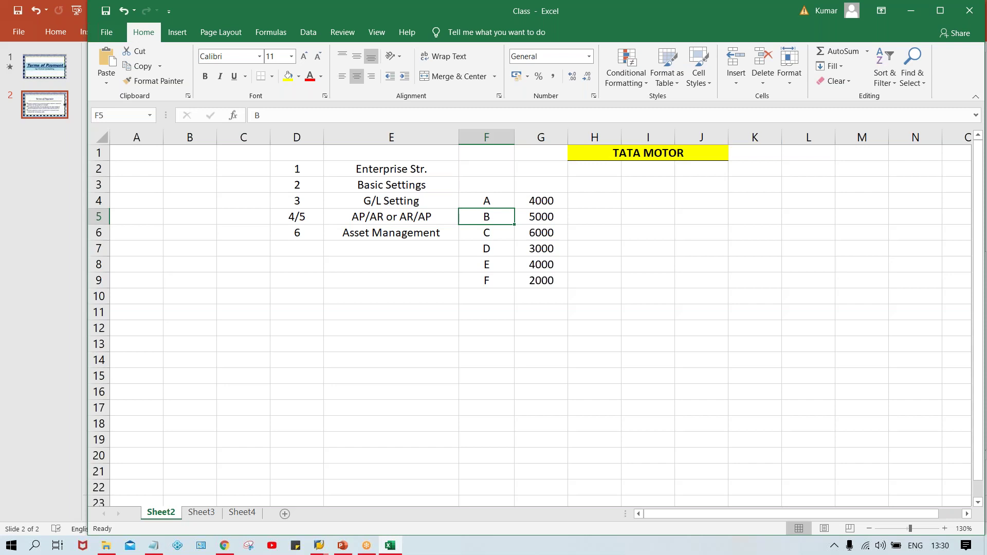
Step: Enter "45 DYS" in cell H4 and copy it down to H5 for rows A and B
{"action": "left_click", "coordinate": [602, 199]}
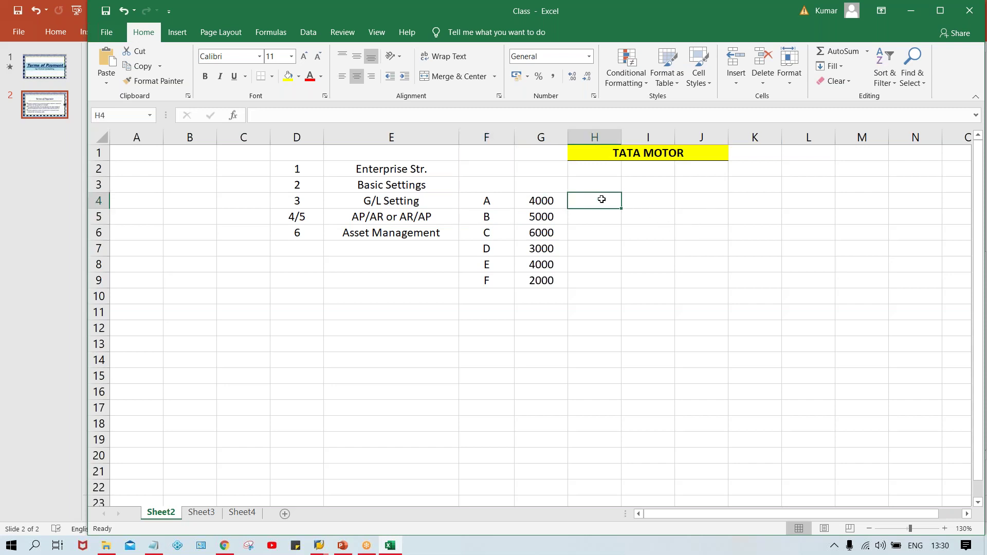
{"action": "type", "text": "45 DYS"}
{"action": "key", "text": "Return"}
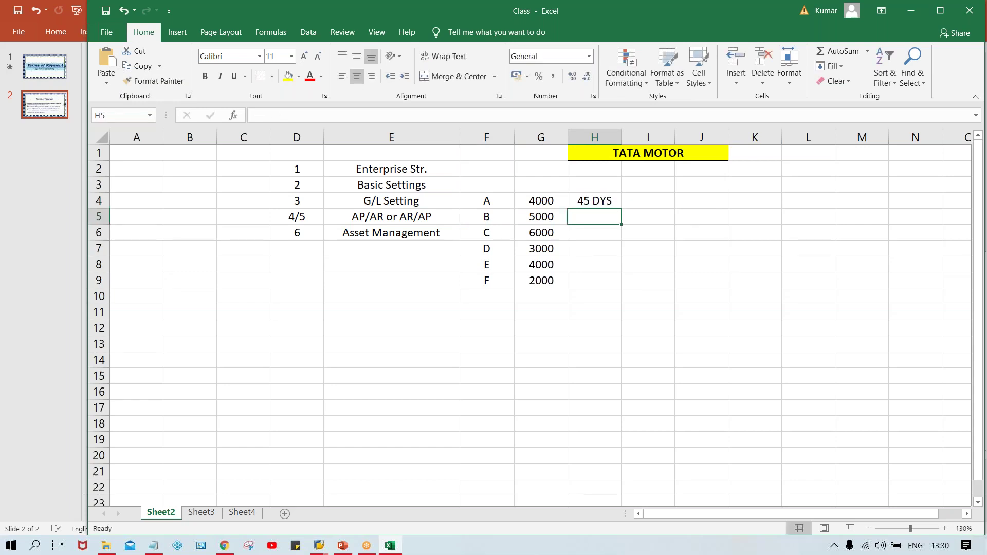
{"action": "left_click", "coordinate": [601, 202]}
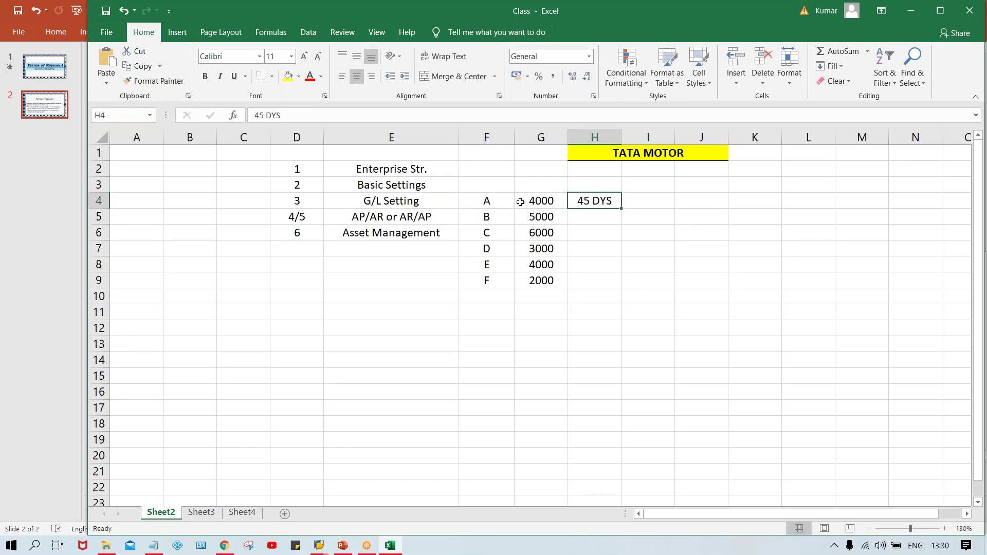
{"action": "left_click", "coordinate": [599, 217]}
{"action": "key", "text": "ctrl+d"}
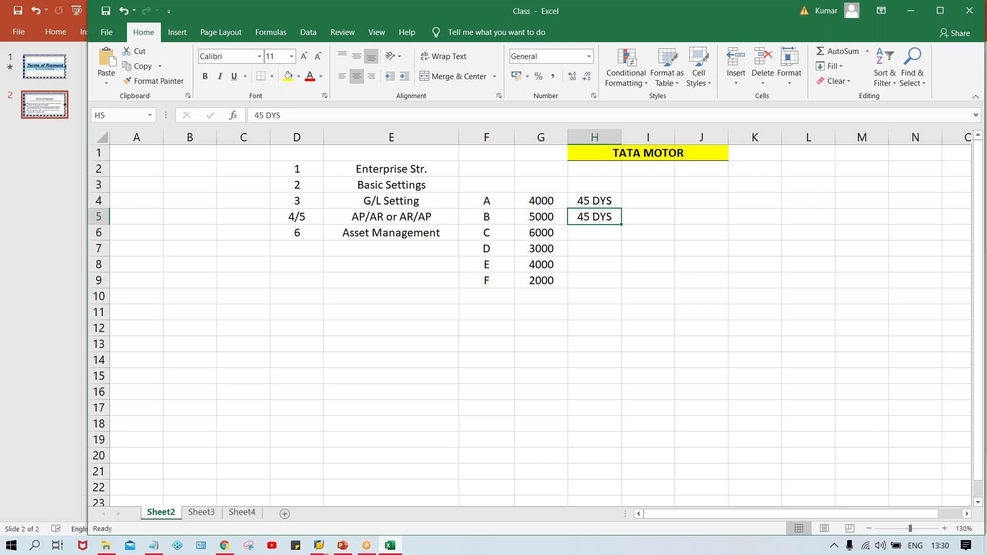
{"action": "key", "text": "ctrl+Down"}
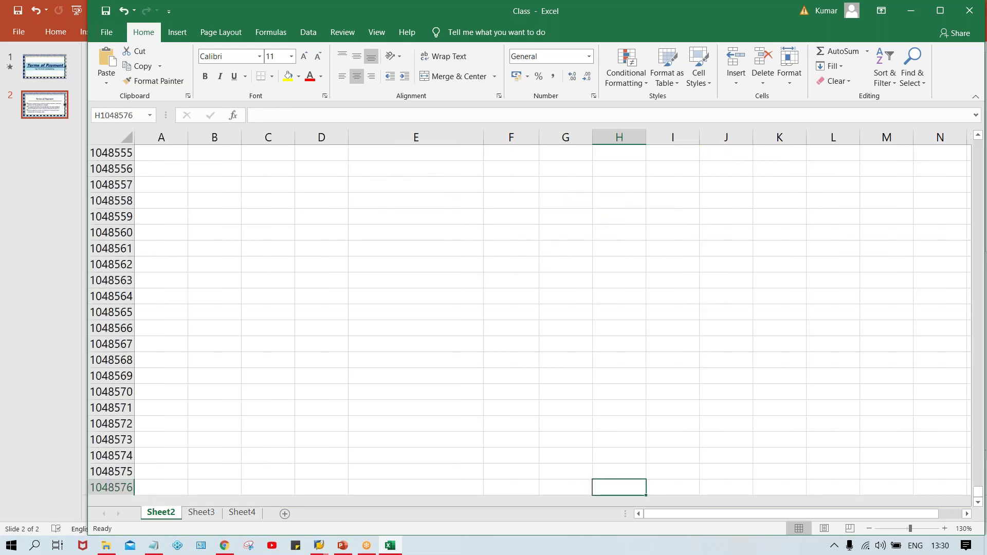
{"action": "key", "text": "Left"}
{"action": "key", "text": "Left"}
{"action": "key", "text": "Left"}
{"action": "key", "text": "Left"}
{"action": "key", "text": "Left"}
{"action": "key", "text": "Left"}
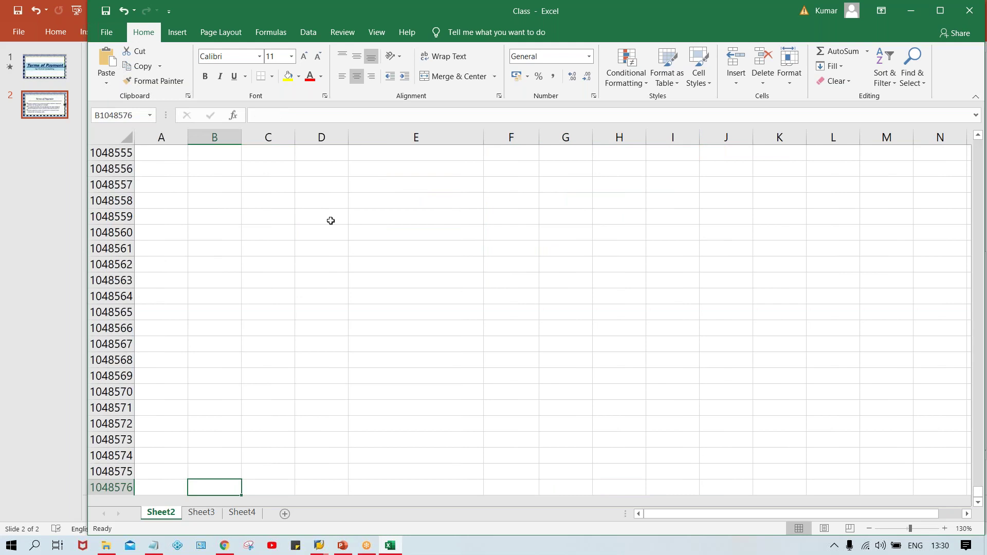
{"action": "left_click", "coordinate": [331, 221]}
{"action": "left_click", "coordinate": [162, 153]}
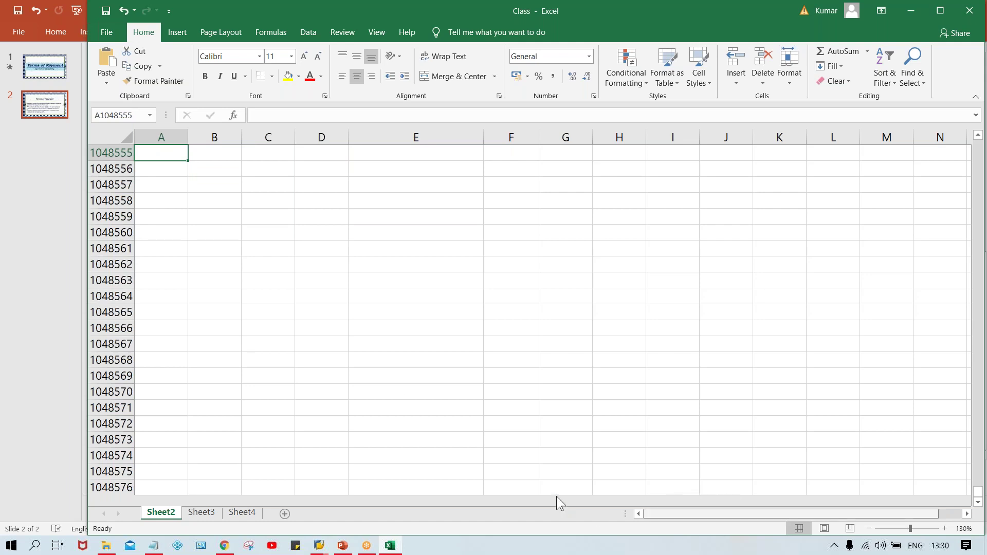
{"action": "left_click", "coordinate": [465, 422]}
{"action": "left_click_drag", "start_coordinate": [980, 493], "coordinate": [975, 147]}
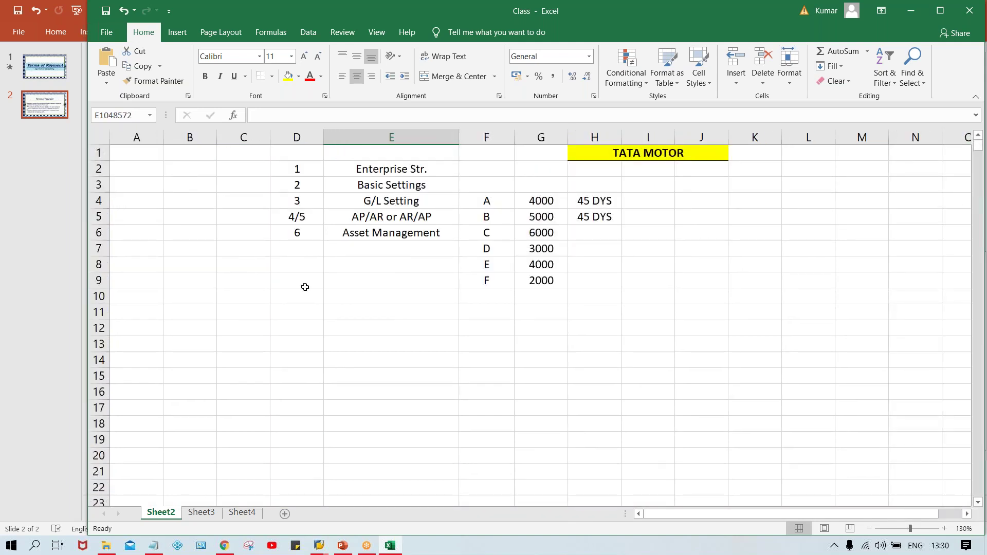
{"action": "left_click", "coordinate": [304, 287]}
{"action": "left_click", "coordinate": [462, 230]}
{"action": "left_click", "coordinate": [633, 276]}
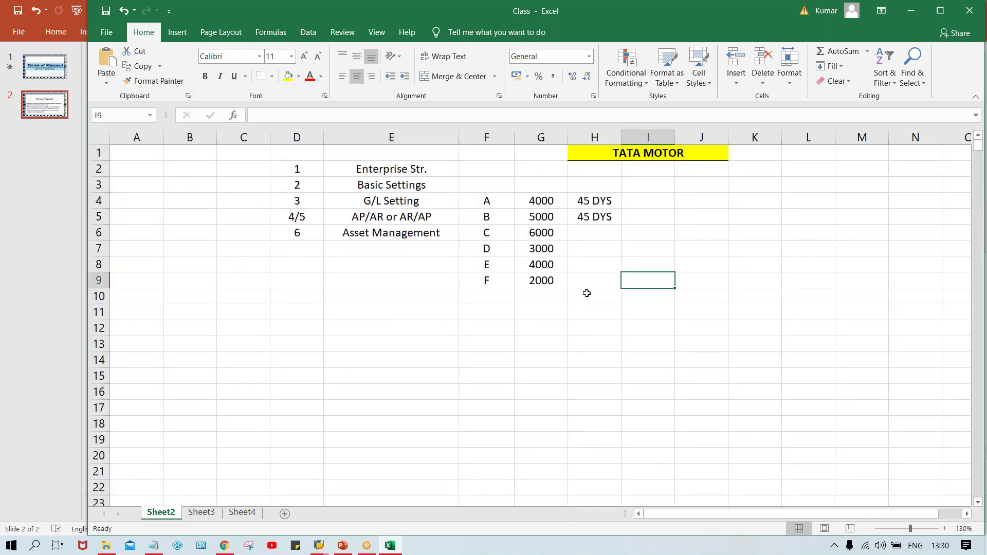
Step: Enter "30 DYS" in cell H6 and copy it down to H7 for rows C and D
{"action": "left_click", "coordinate": [608, 248]}
{"action": "left_click", "coordinate": [592, 232]}
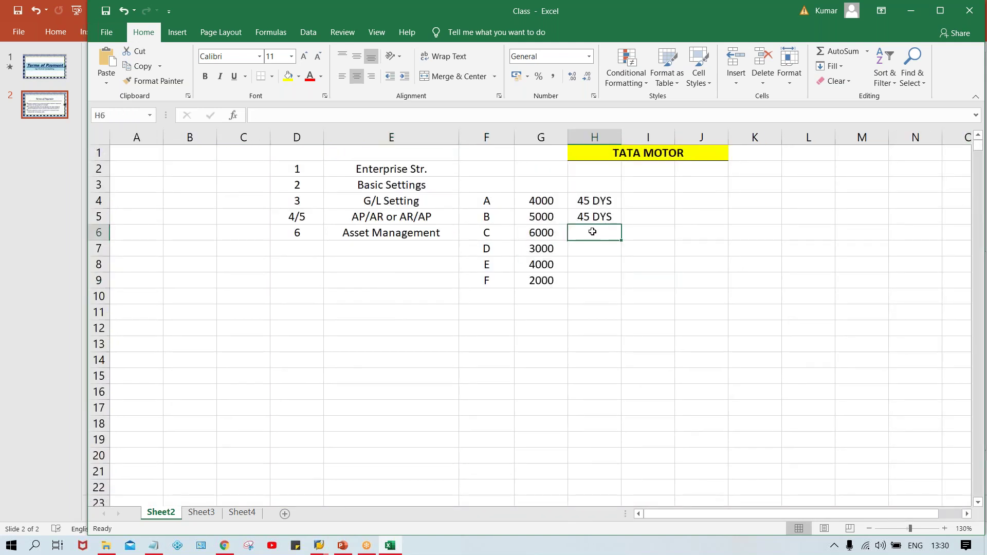
{"action": "type", "text": "30 DYS"}
{"action": "key", "text": "Return"}
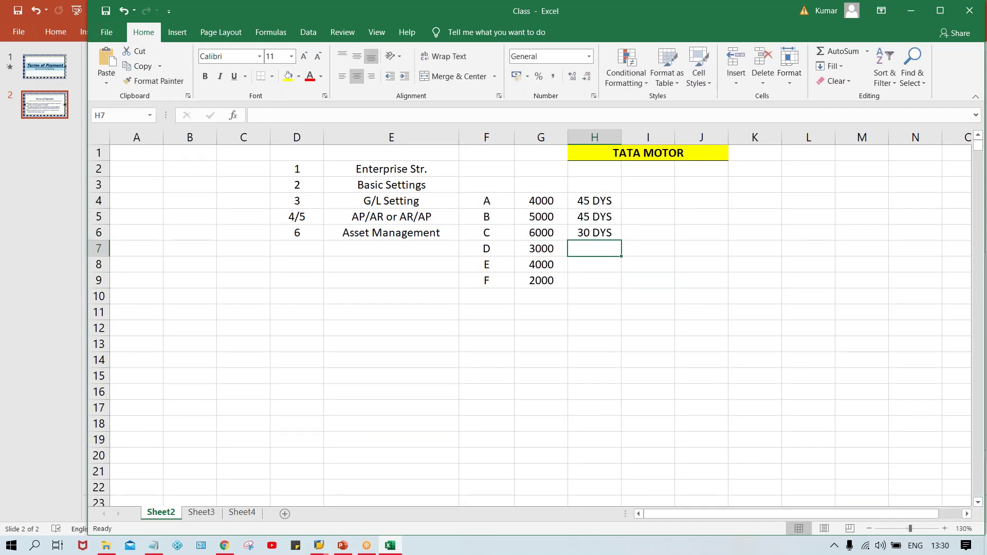
{"action": "key", "text": "ctrl+d"}
{"action": "key", "text": "Return"}
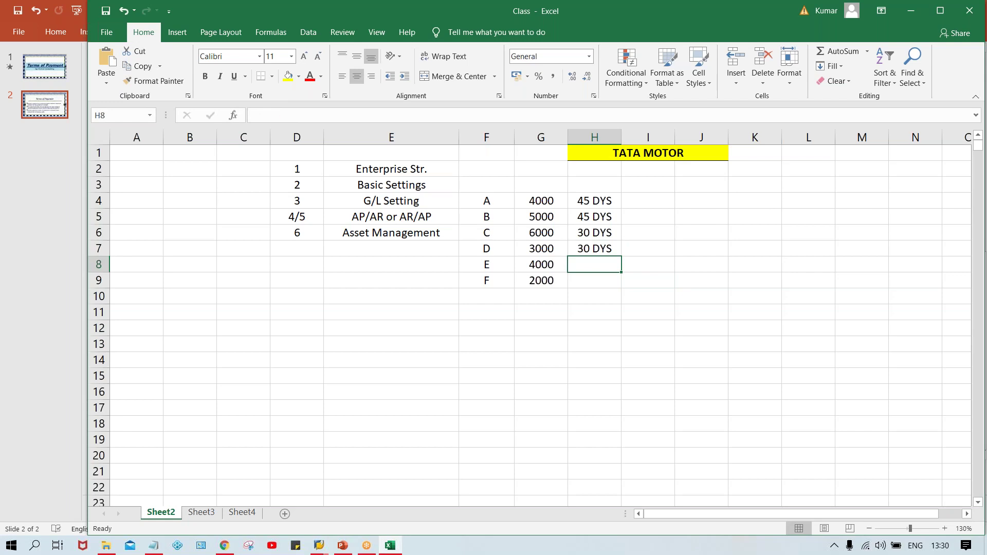
Step: Enter "60 DYS" in cell H8 and copy it down to H9 for rows E and F
{"action": "type", "text": "60 DU"}
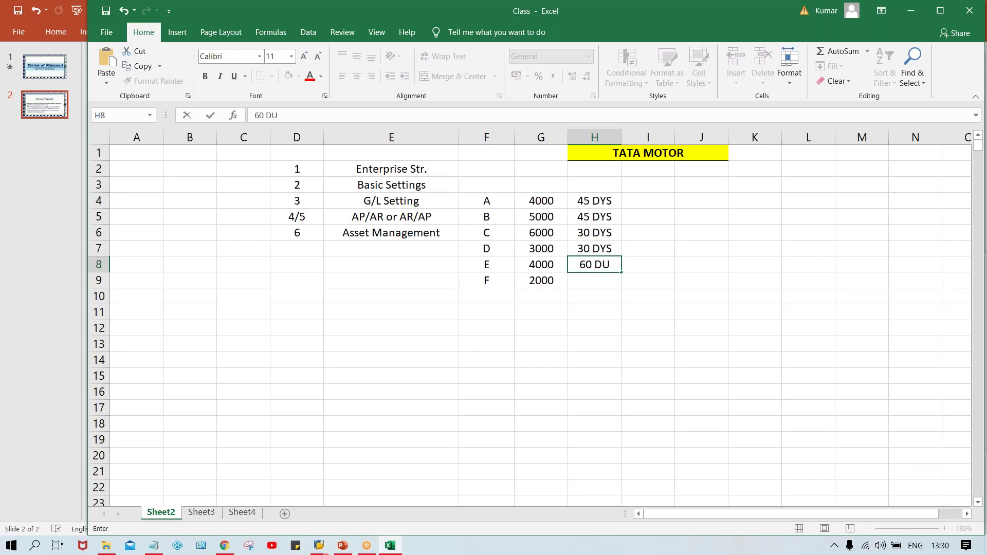
{"action": "key", "text": "BackSpace"}
{"action": "type", "text": "YS"}
{"action": "key", "text": "Return"}
{"action": "key", "text": "ctrl+d"}
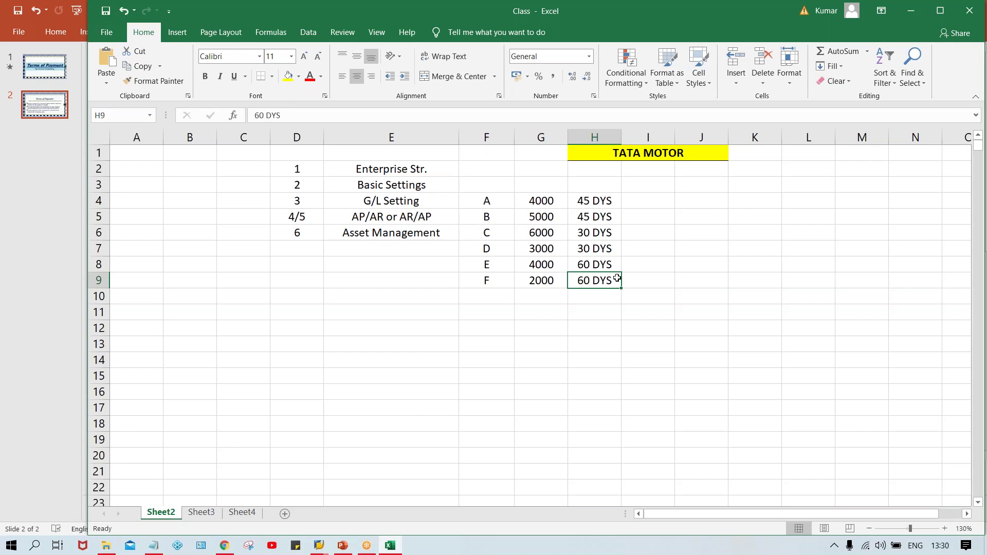
{"action": "left_click_drag", "start_coordinate": [569, 324], "coordinate": [567, 324]}
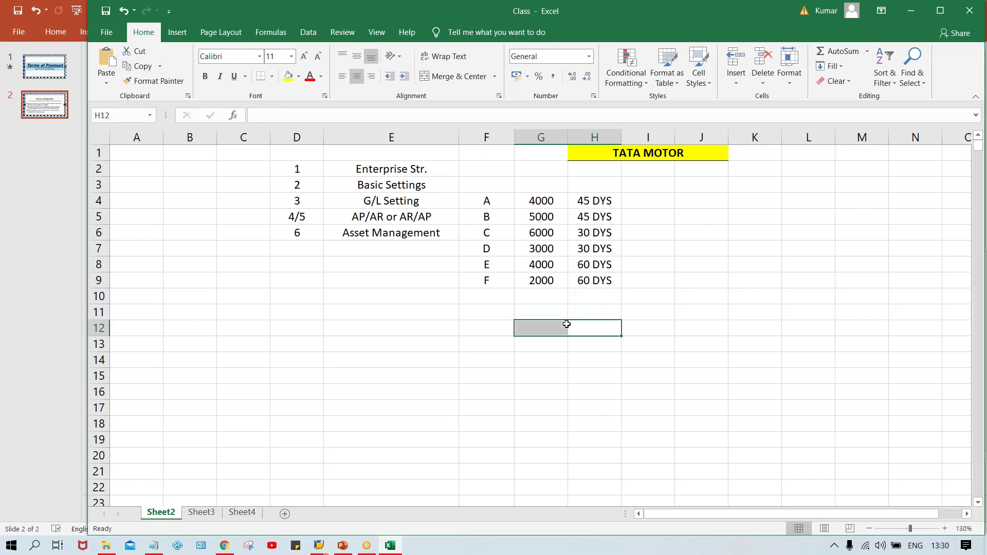
{"action": "left_click", "coordinate": [541, 298]}
{"action": "left_click", "coordinate": [530, 201]}
{"action": "left_click", "coordinate": [557, 236]}
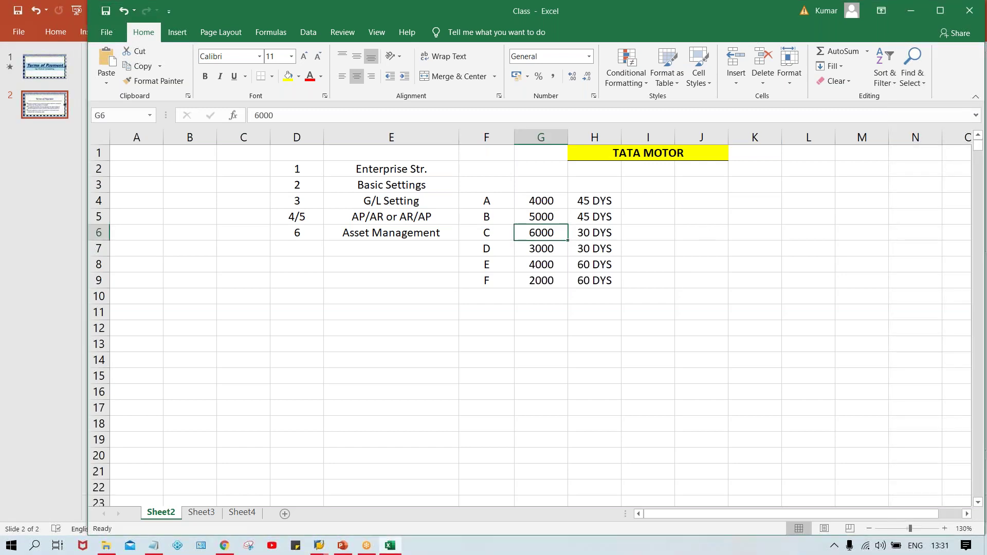
{"action": "left_click", "coordinate": [623, 308]}
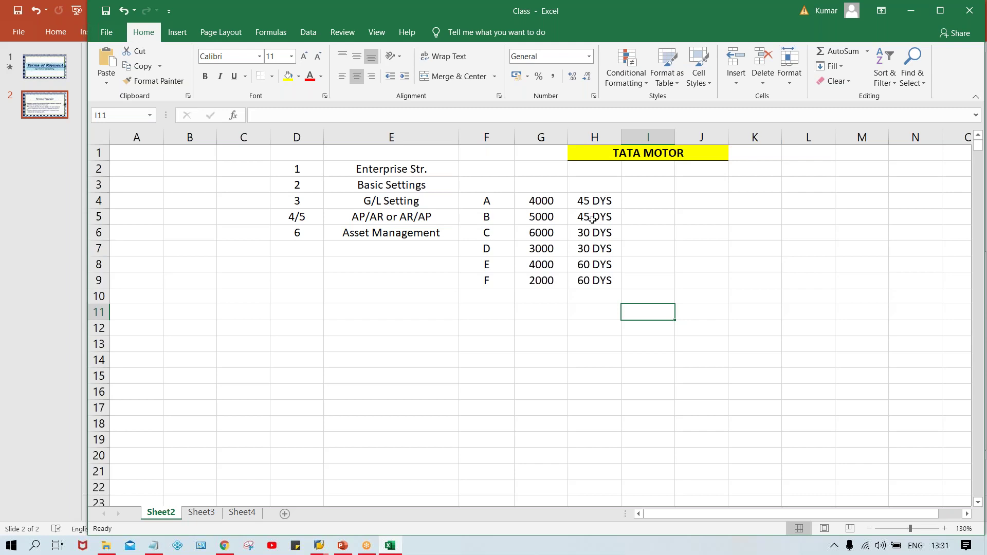
{"action": "left_click", "coordinate": [539, 200]}
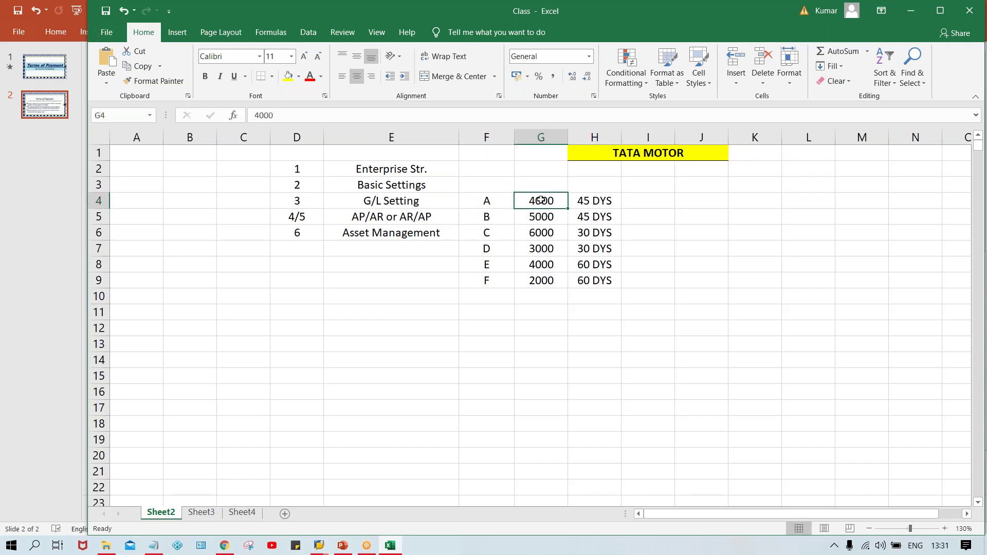
Step: Enter the date 01.08.2020 in cell I4 for row A and autofit the width of column I
{"action": "left_click", "coordinate": [642, 198]}
{"action": "type", "text": "01."}
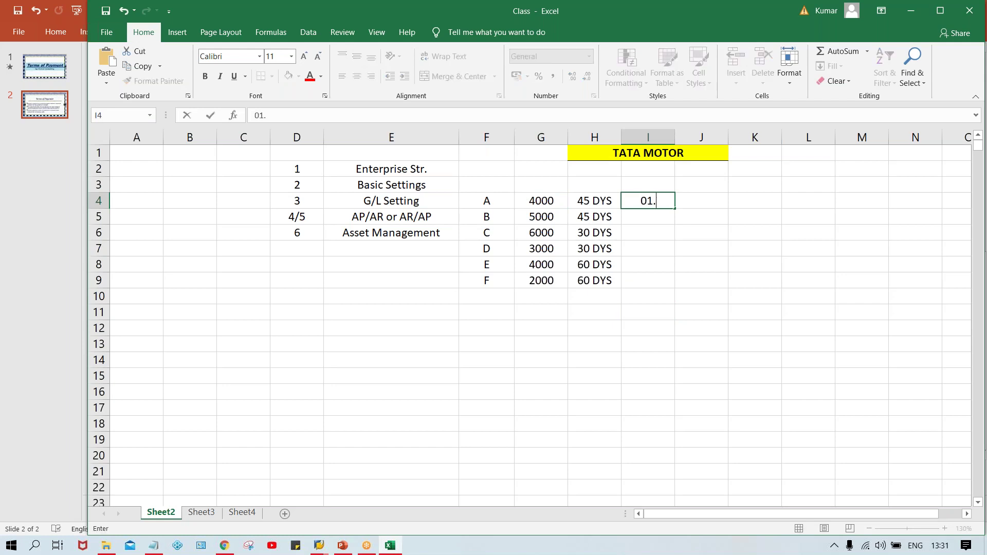
{"action": "type", "text": "08.2020"}
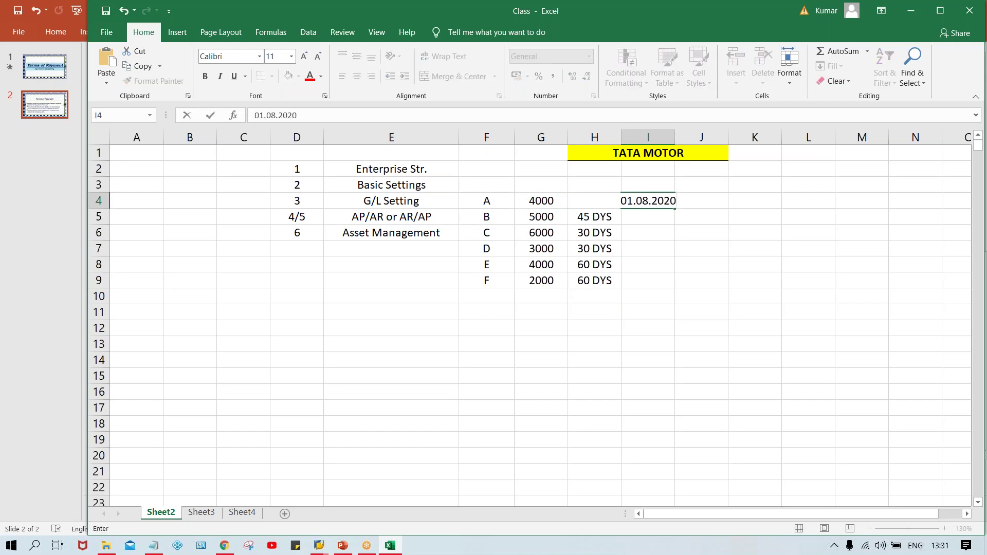
{"action": "key", "text": "Tab"}
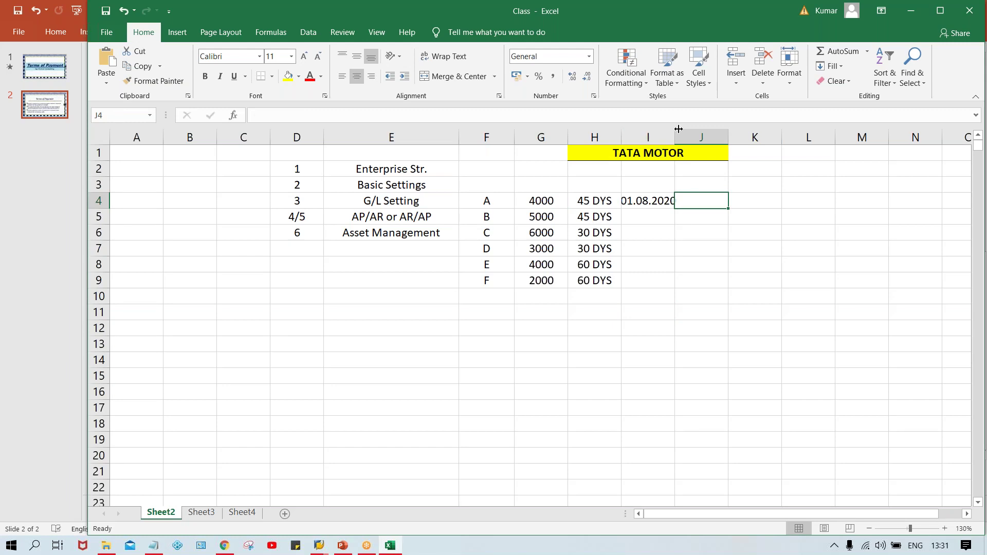
{"action": "double_click", "coordinate": [677, 130]}
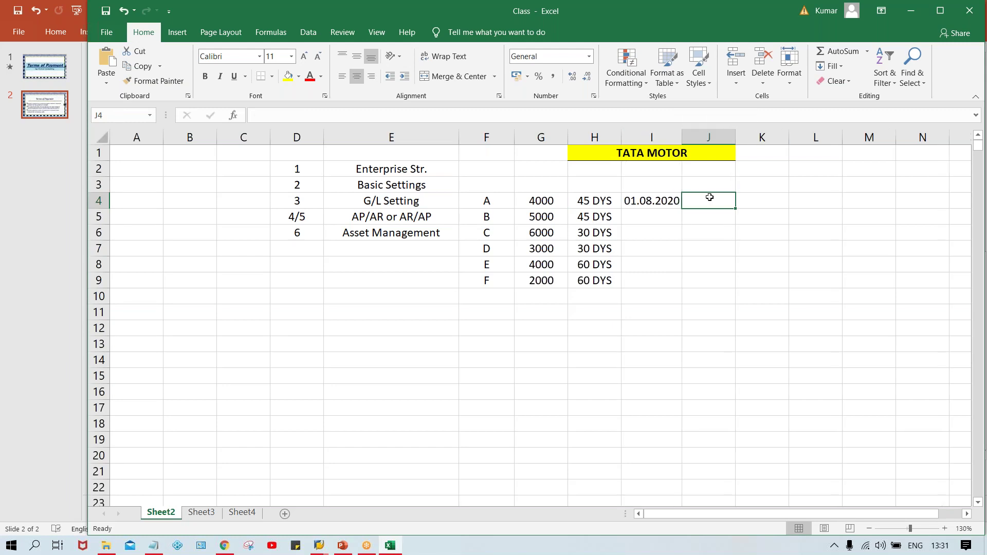
Step: Enter the date 14.09.2020 in cell J4 beside row A's first date
{"action": "type", "text": "14.0"}
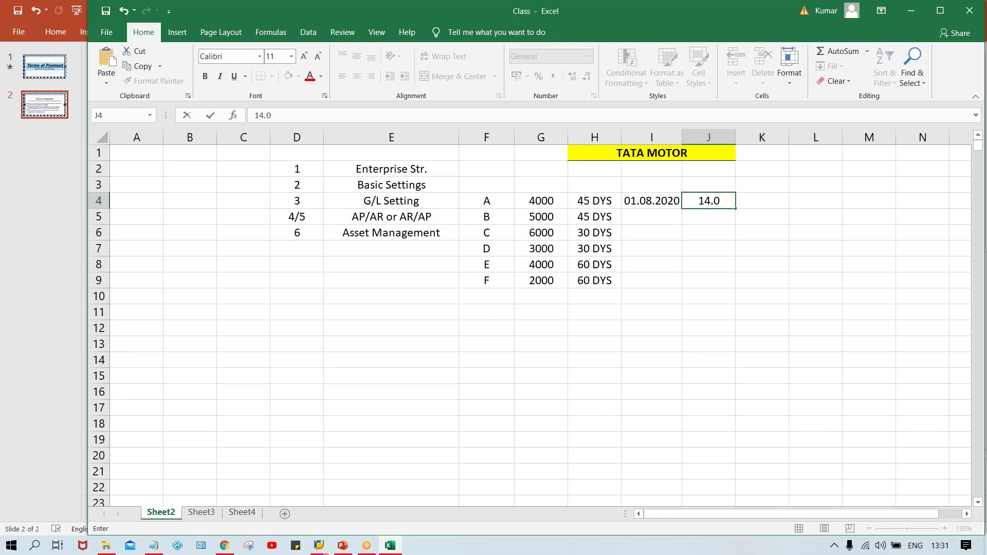
{"action": "type", "text": "9.2020"}
{"action": "key", "text": "Return"}
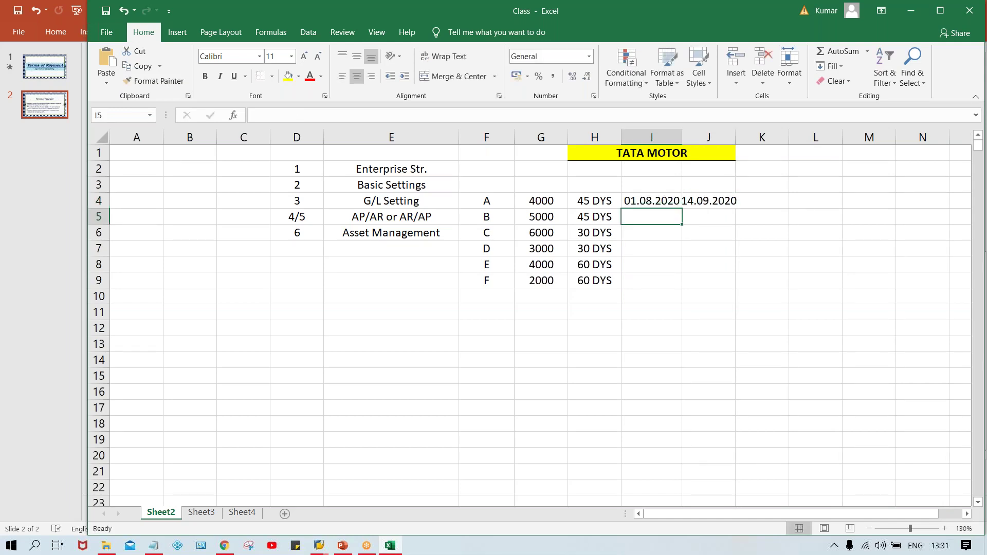
{"action": "left_click", "coordinate": [589, 206]}
{"action": "left_click", "coordinate": [639, 204]}
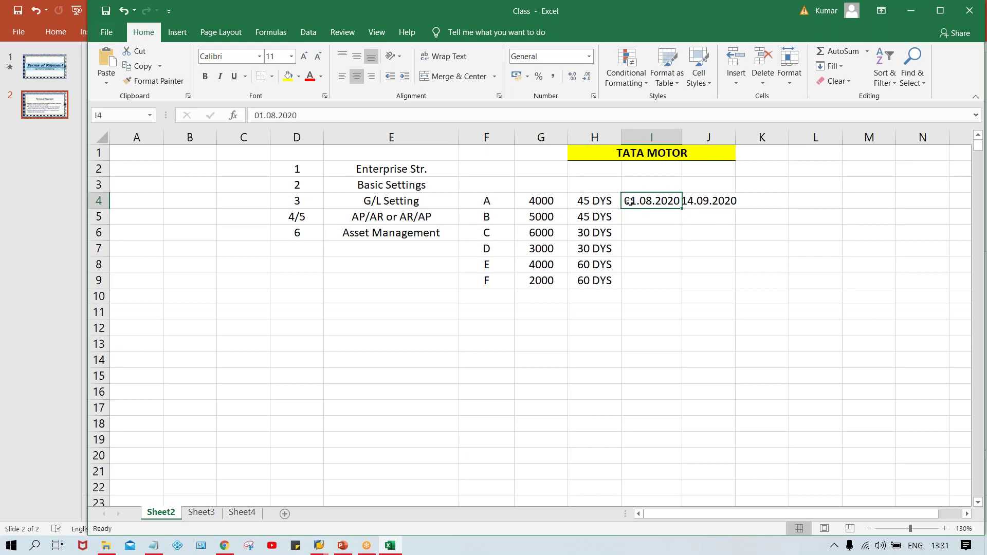
{"action": "left_click", "coordinate": [725, 208]}
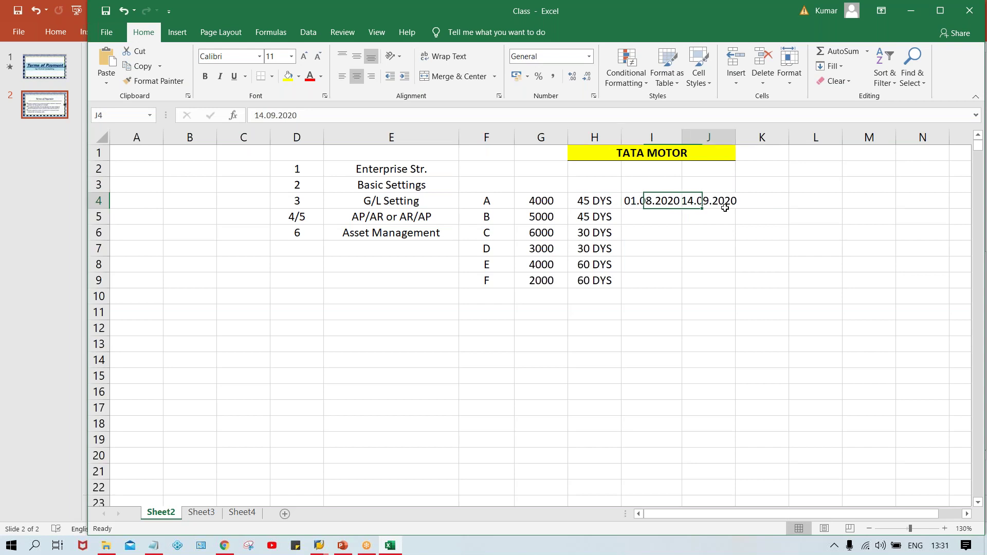
Step: Widen column J to fit its date, and enter the headings "POST. DT" in I3 and "DUE DT." in J3
{"action": "left_click_drag", "start_coordinate": [736, 135], "coordinate": [742, 135]}
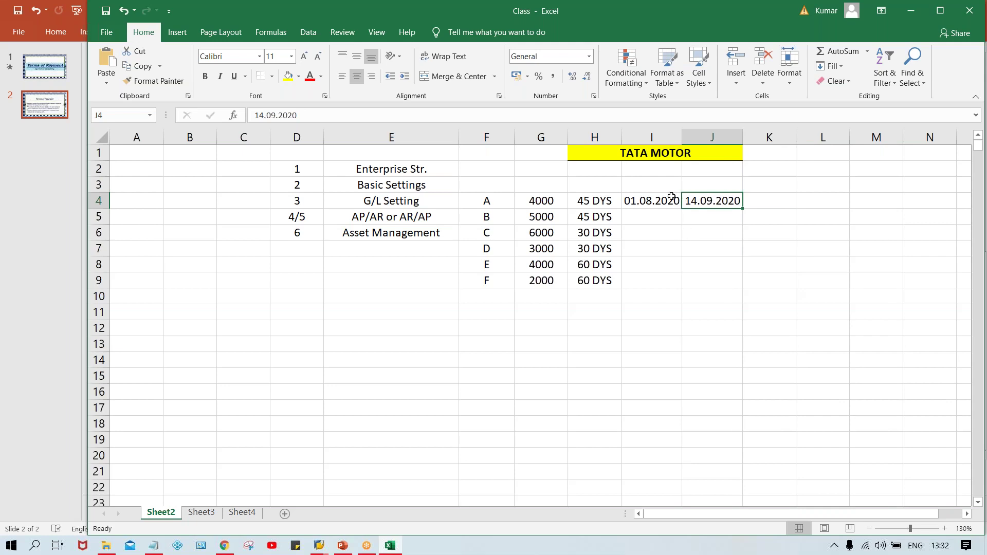
{"action": "left_click", "coordinate": [644, 185]}
{"action": "type", "text": "PO"}
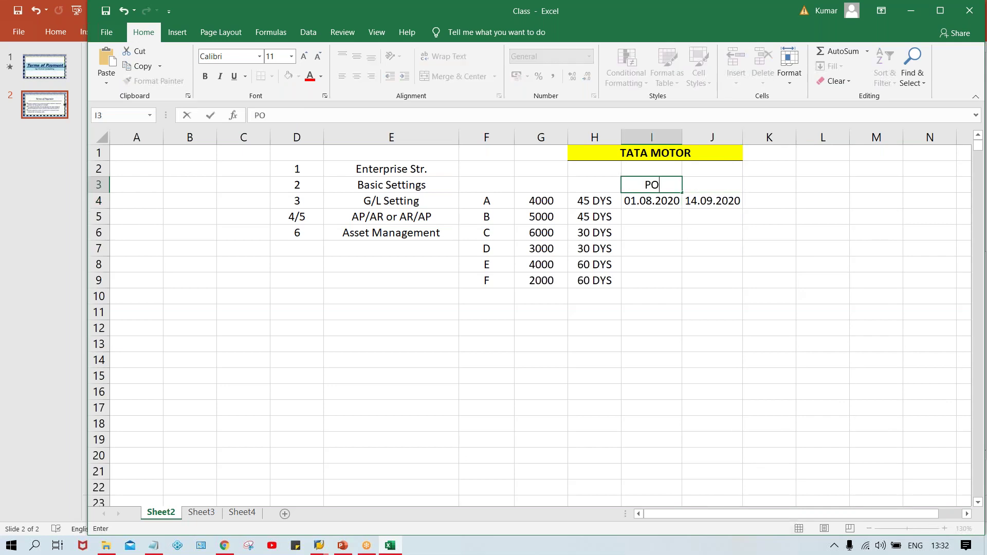
{"action": "type", "text": "ST. DT"}
{"action": "left_click", "coordinate": [712, 185]}
{"action": "type", "text": "DUE"}
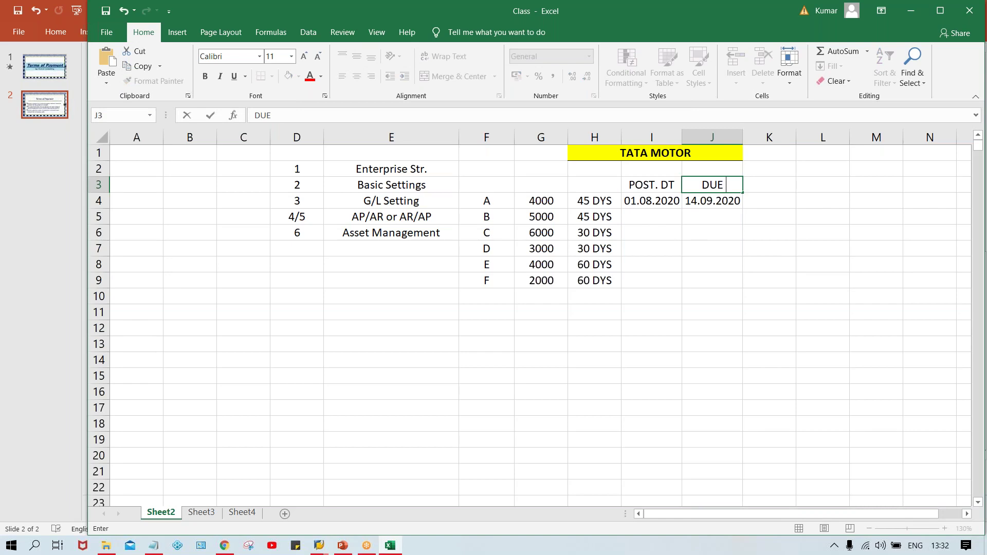
{"action": "type", "text": " DT."}
Step: Make the two date headings in I3:J3 bold
{"action": "left_click", "coordinate": [651, 201]}
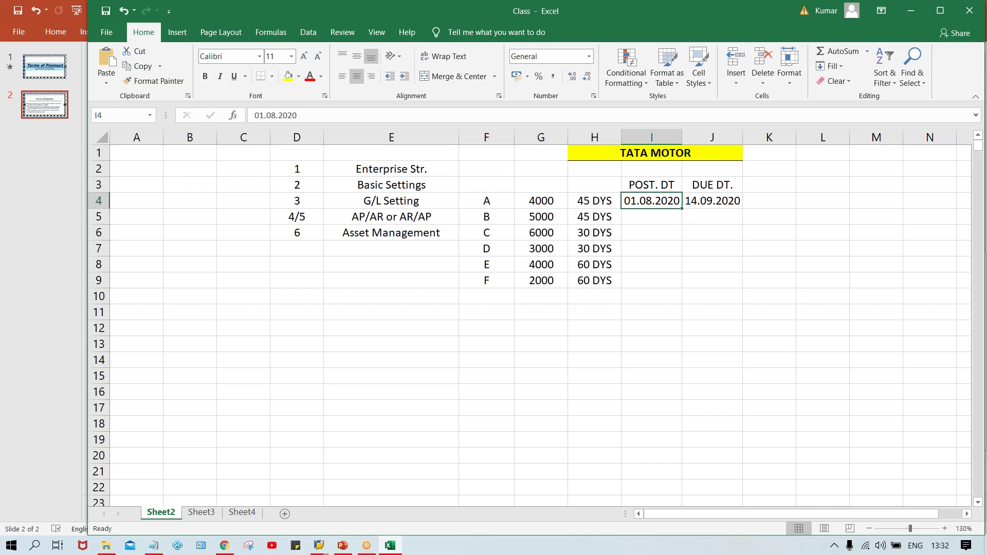
{"action": "left_click_drag", "start_coordinate": [646, 185], "coordinate": [719, 186]}
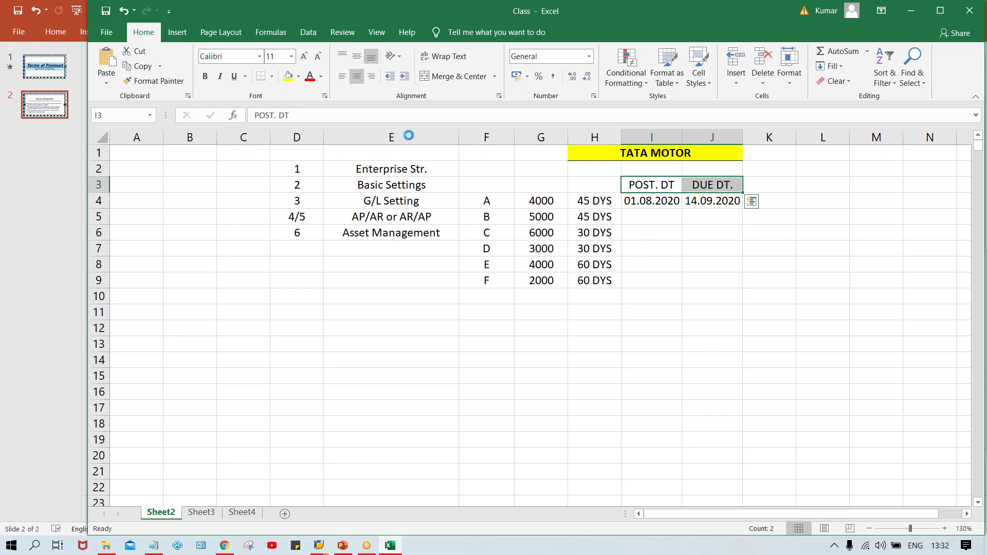
{"action": "key", "text": "ctrl+b"}
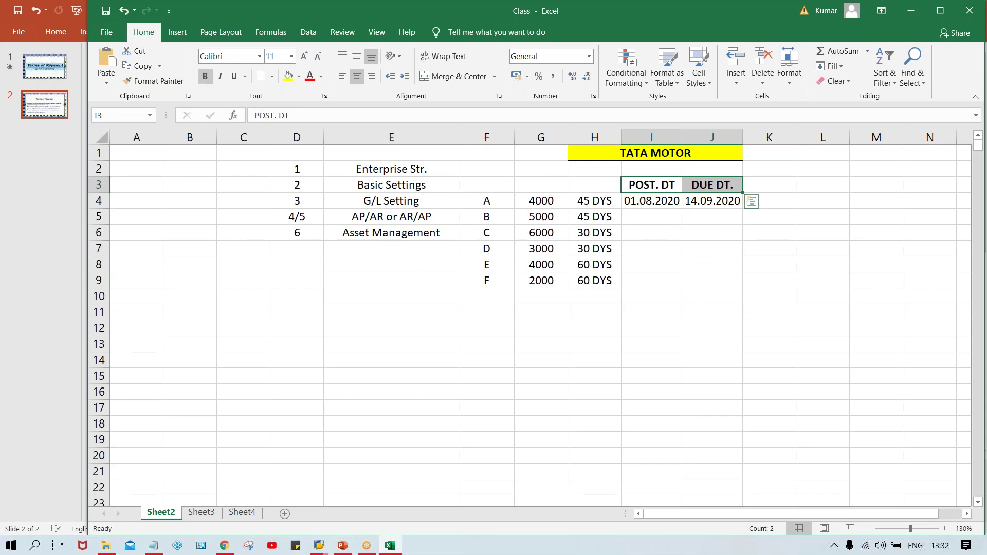
Step: Copy row A's posting and due dates down into I5:J5 for row B
{"action": "left_click", "coordinate": [593, 202]}
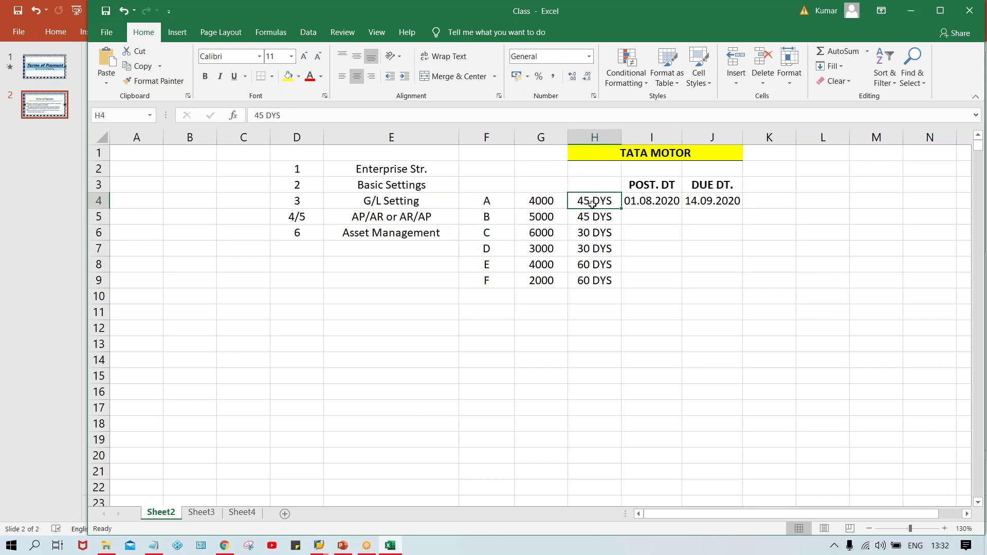
{"action": "left_click", "coordinate": [657, 201]}
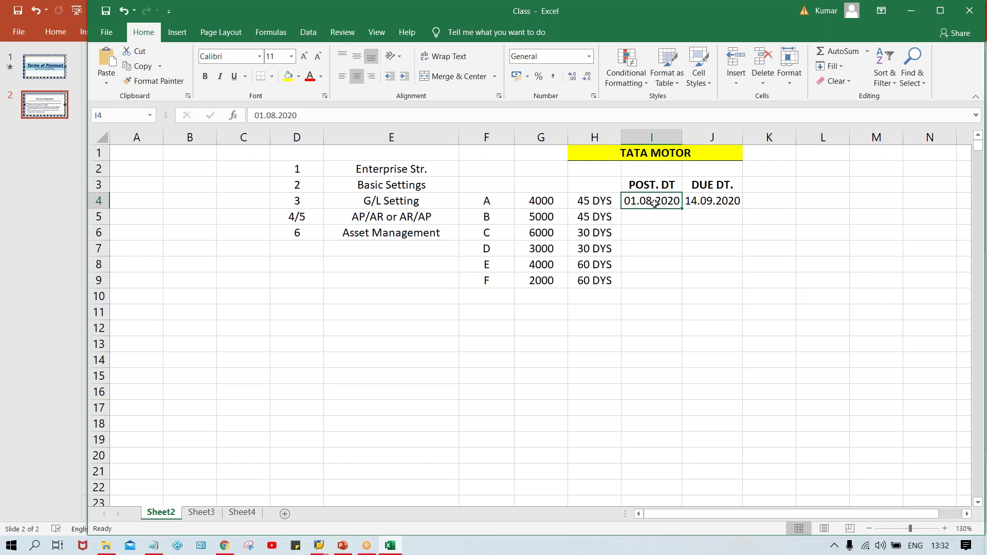
{"action": "left_click", "coordinate": [709, 201]}
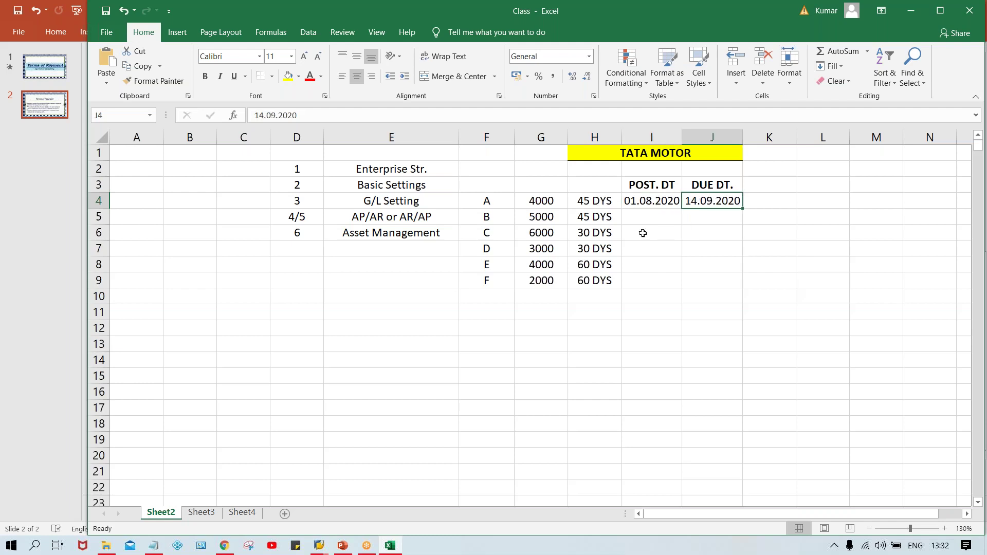
{"action": "left_click_drag", "start_coordinate": [653, 218], "coordinate": [694, 213]}
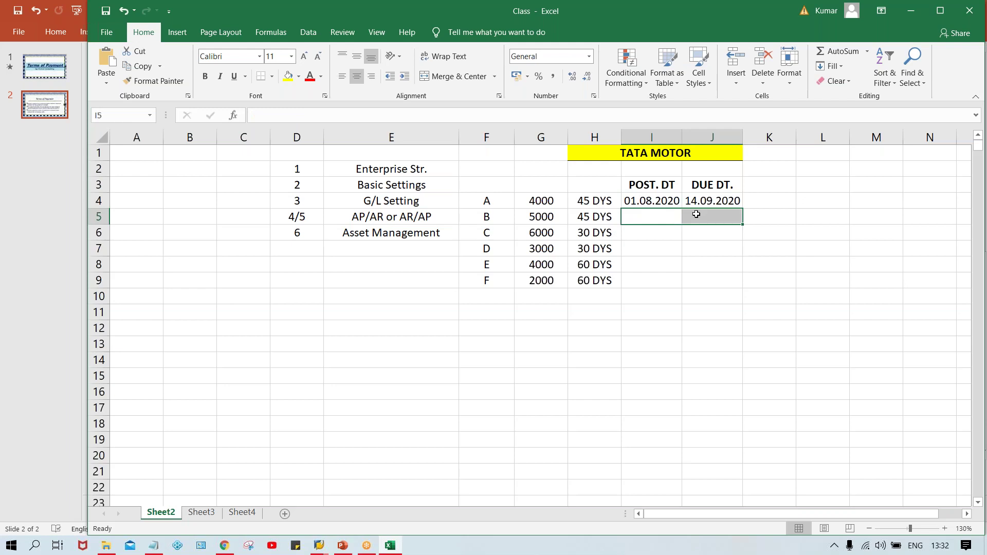
{"action": "key", "text": "ctrl+d"}
Step: Fill in posting date 01.08.2020 and due date 30.08.2020 for rows C and D in I6:J7
{"action": "left_click", "coordinate": [641, 232]}
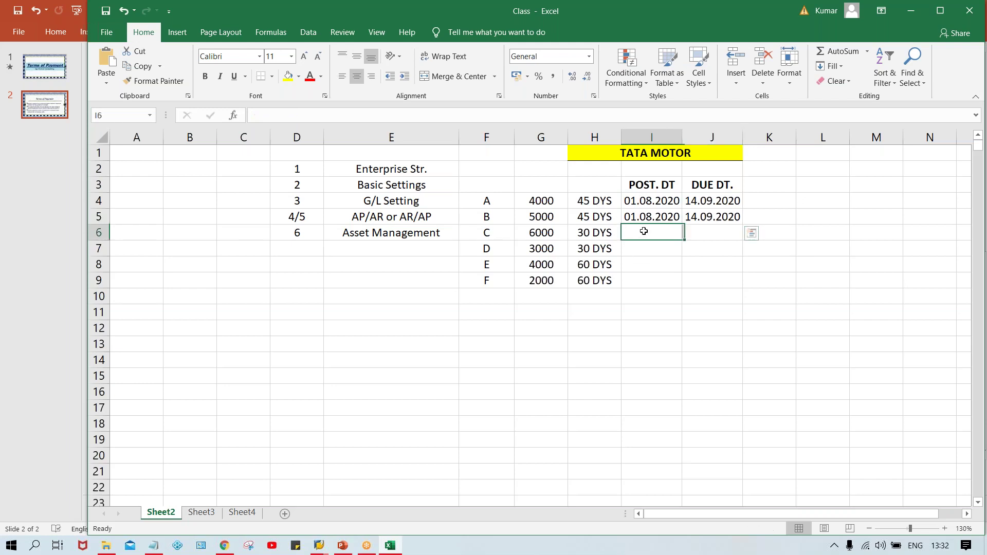
{"action": "key", "text": "ctrl+d"}
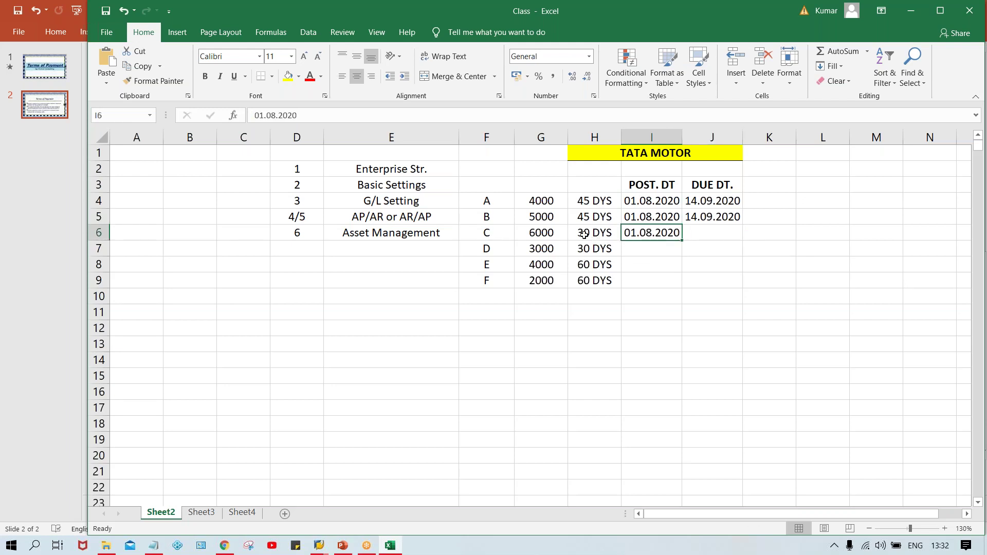
{"action": "left_click", "coordinate": [530, 232]}
{"action": "left_click", "coordinate": [496, 236]}
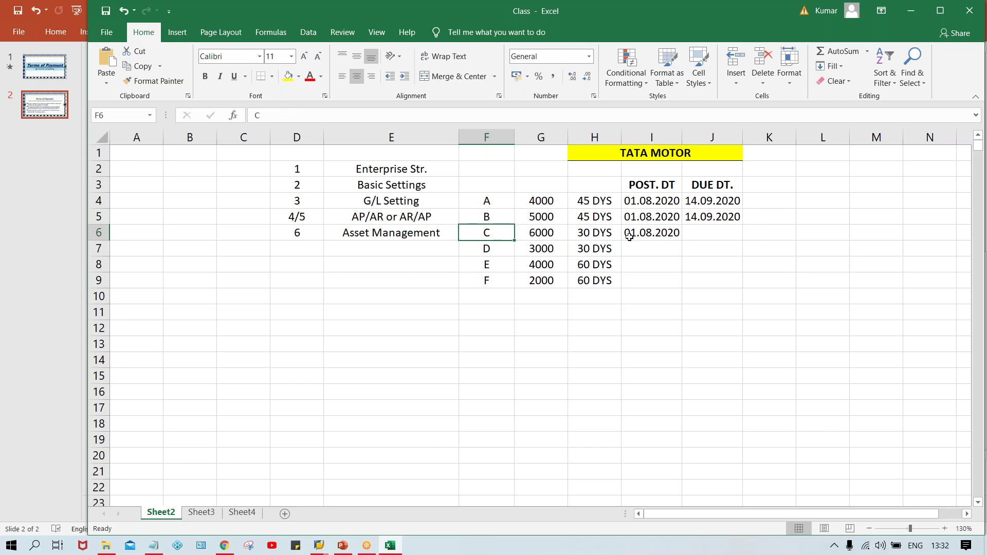
{"action": "left_click", "coordinate": [707, 230]}
{"action": "type", "text": "30.08."}
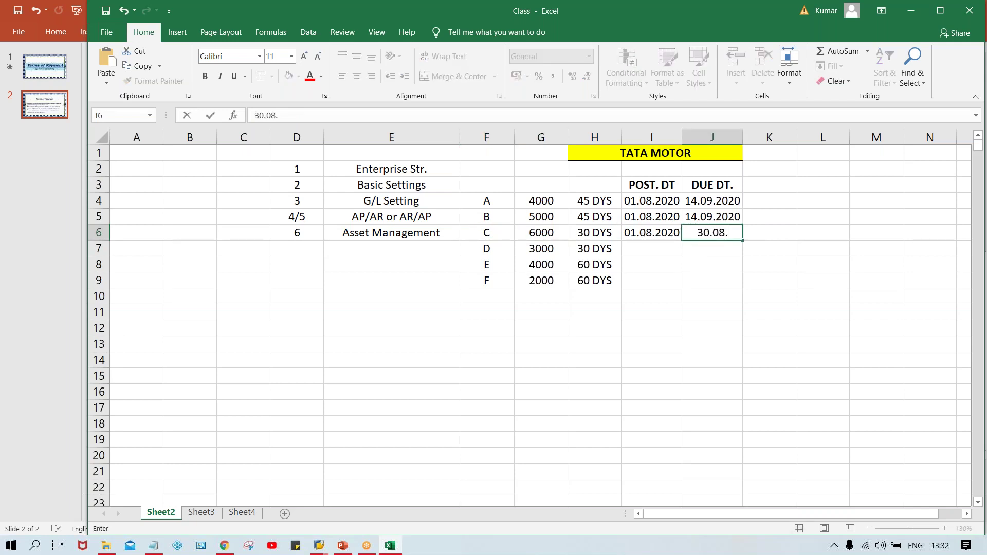
{"action": "type", "text": "2020"}
{"action": "key", "text": "Return"}
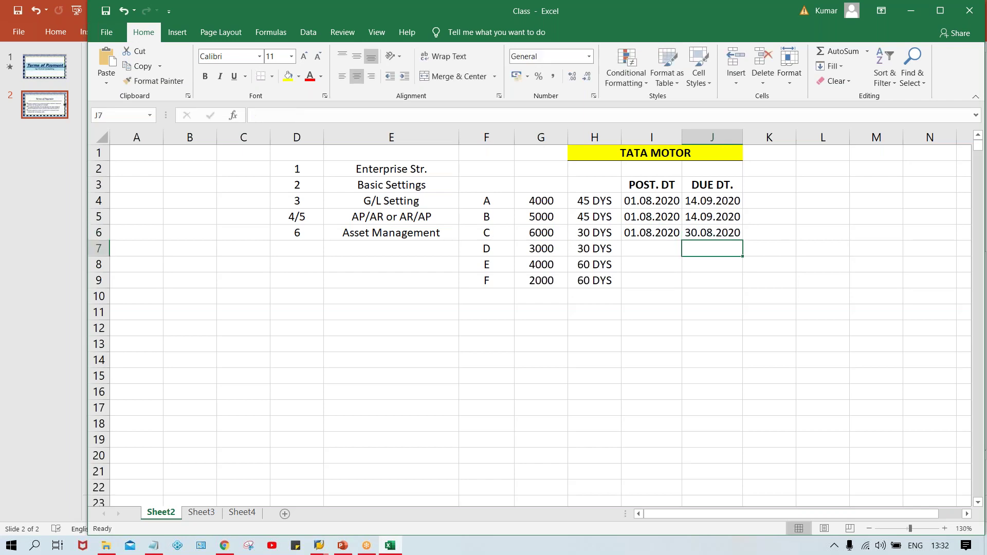
{"action": "left_click_drag", "start_coordinate": [657, 244], "coordinate": [709, 253]}
{"action": "type", "text": "01.08.2020\t30.08.2020"}
Step: Copy the posting date down to I8 and enter the due date 29.09.2020 in J8 for row E
{"action": "left_click", "coordinate": [656, 269]}
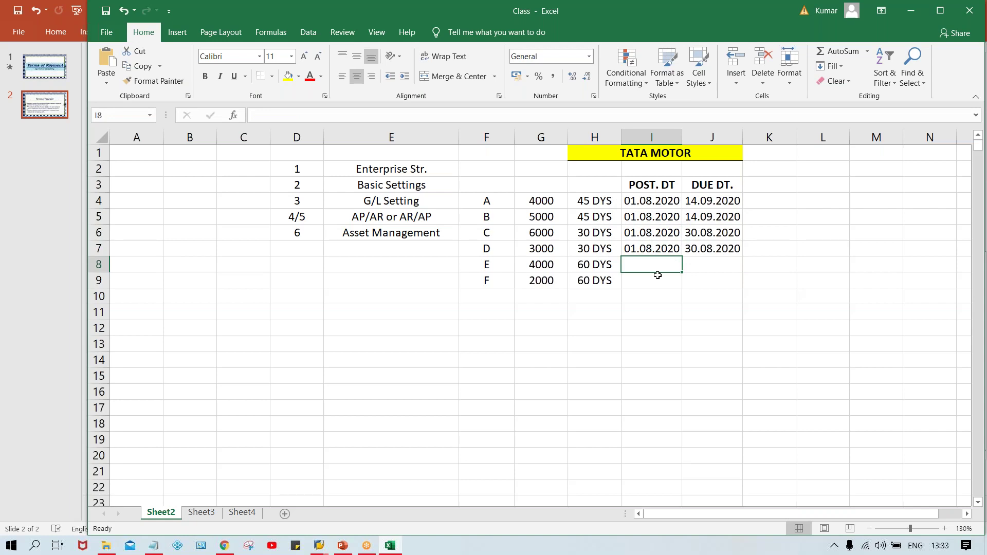
{"action": "key", "text": "ctrl+d"}
{"action": "key", "text": "Tab"}
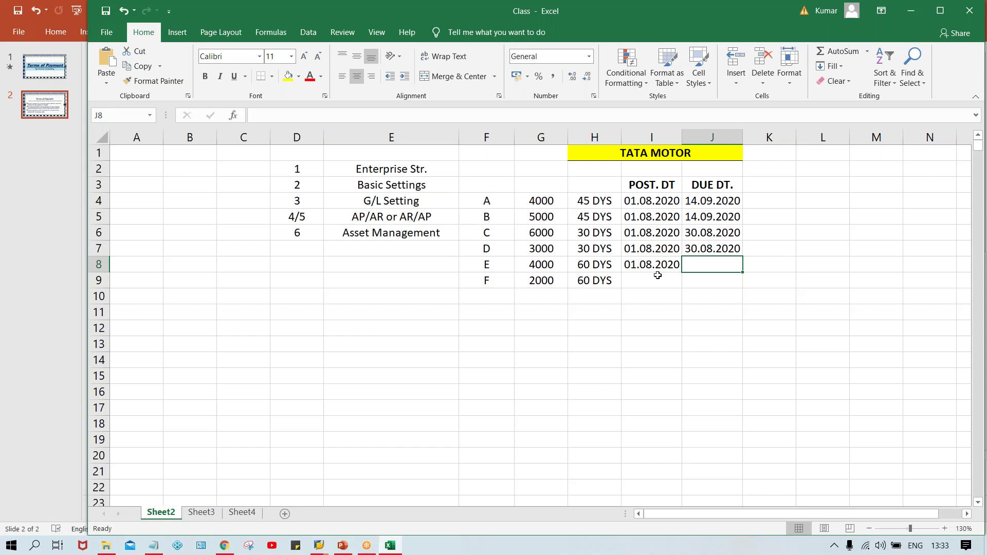
{"action": "type", "text": "29.0"}
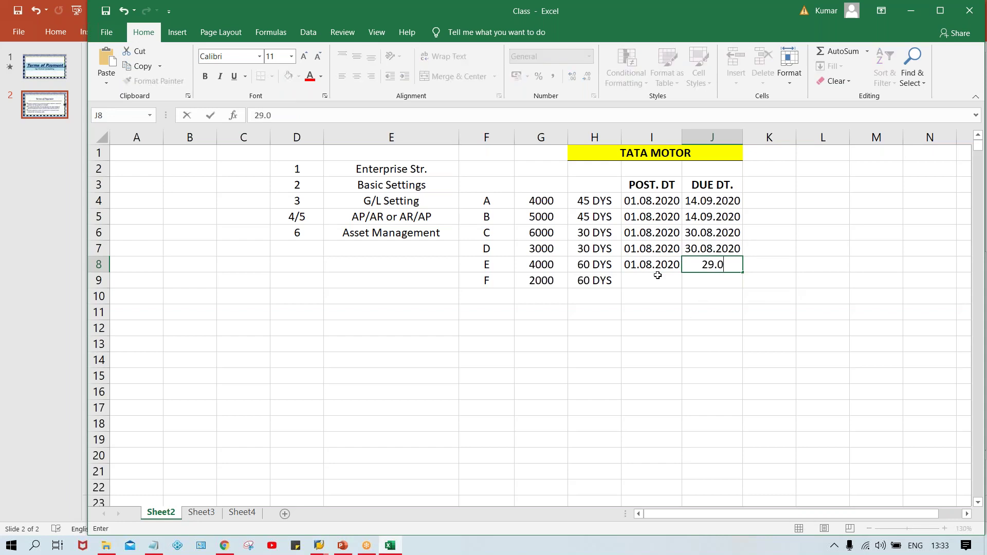
{"action": "type", "text": "9.2020"}
Step: Copy row E's posting and due dates down into I9 and J9 for row F
{"action": "left_click", "coordinate": [658, 276]}
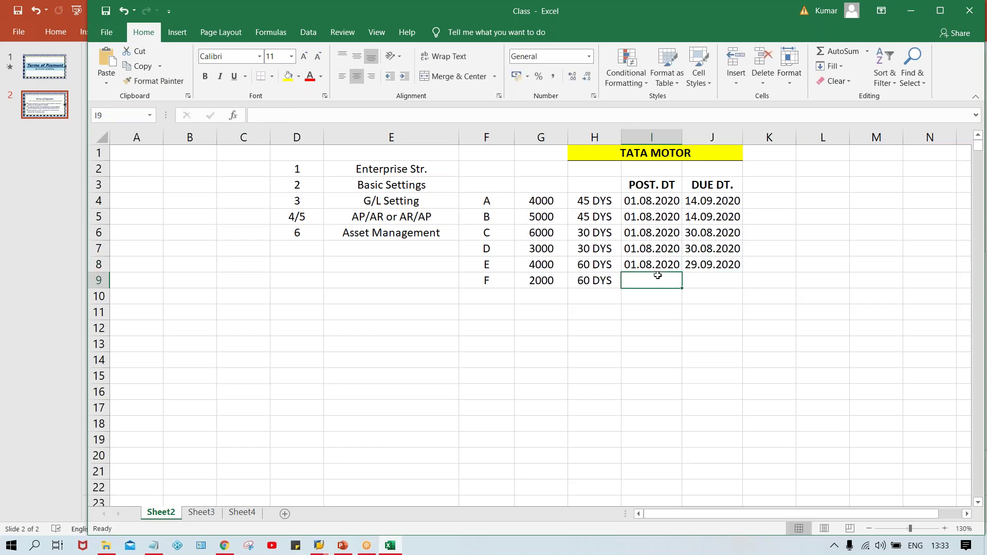
{"action": "key", "text": "ctrl+d"}
{"action": "left_click", "coordinate": [718, 279]}
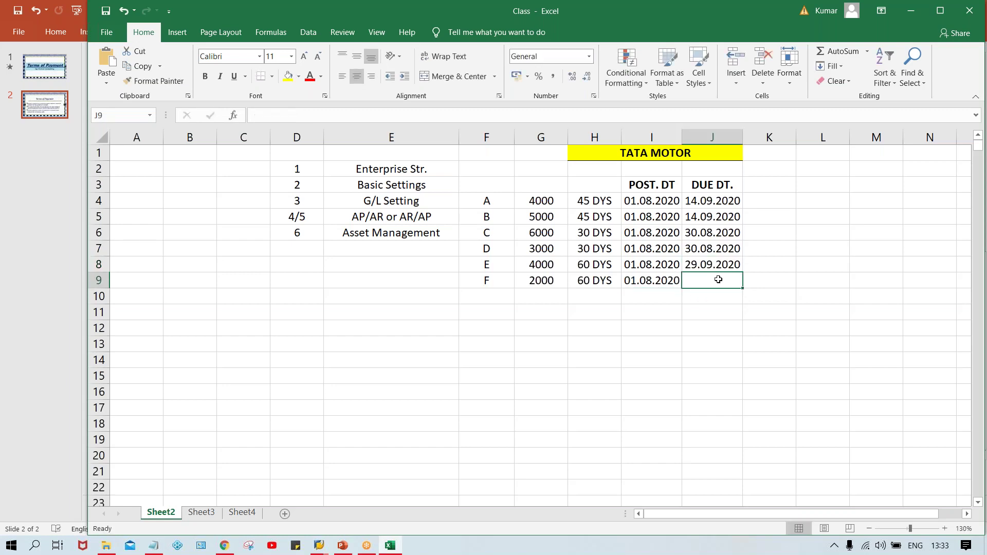
{"action": "key", "text": "ctrl+d"}
{"action": "key", "text": "Return"}
{"action": "key", "text": "Return"}
Step: Review the due dates in column J against each party's credit days and posting date
{"action": "left_click_drag", "start_coordinate": [699, 202], "coordinate": [714, 281]}
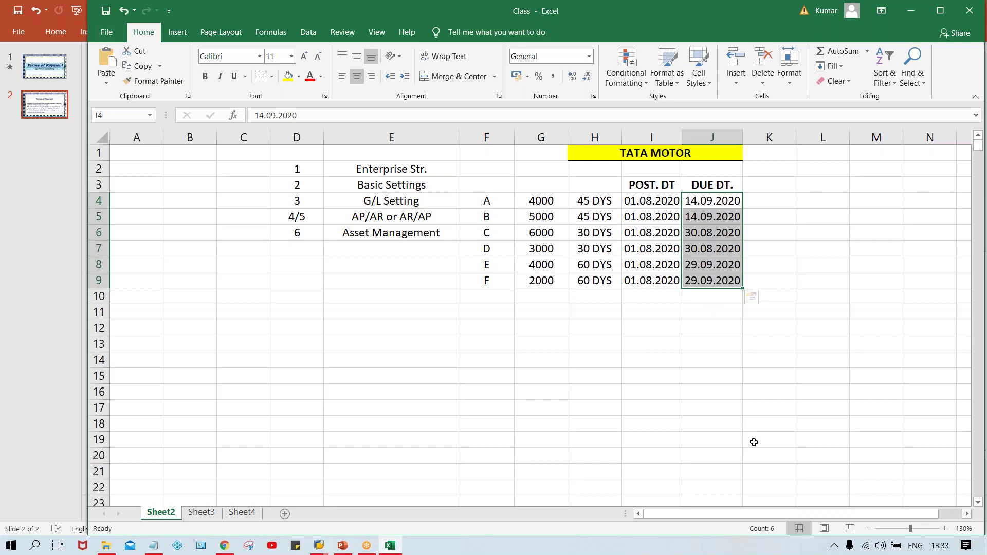
{"action": "left_click", "coordinate": [492, 206]}
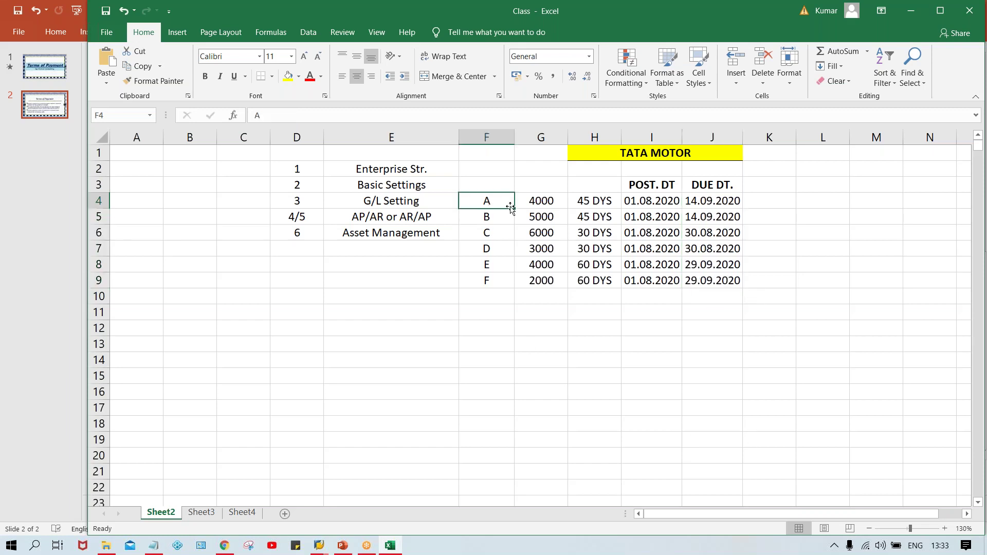
{"action": "left_click", "coordinate": [598, 207]}
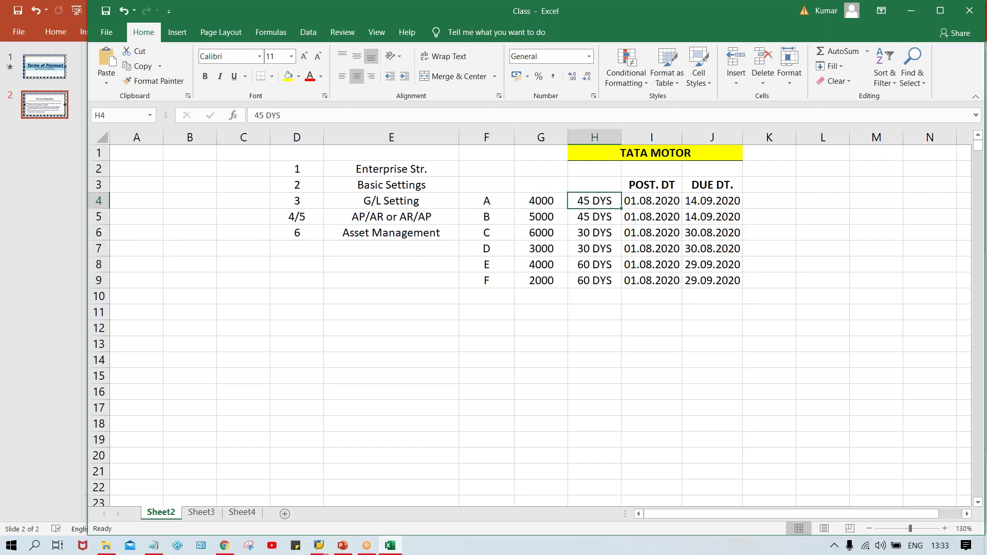
{"action": "left_click", "coordinate": [483, 237]}
{"action": "left_click", "coordinate": [581, 232]}
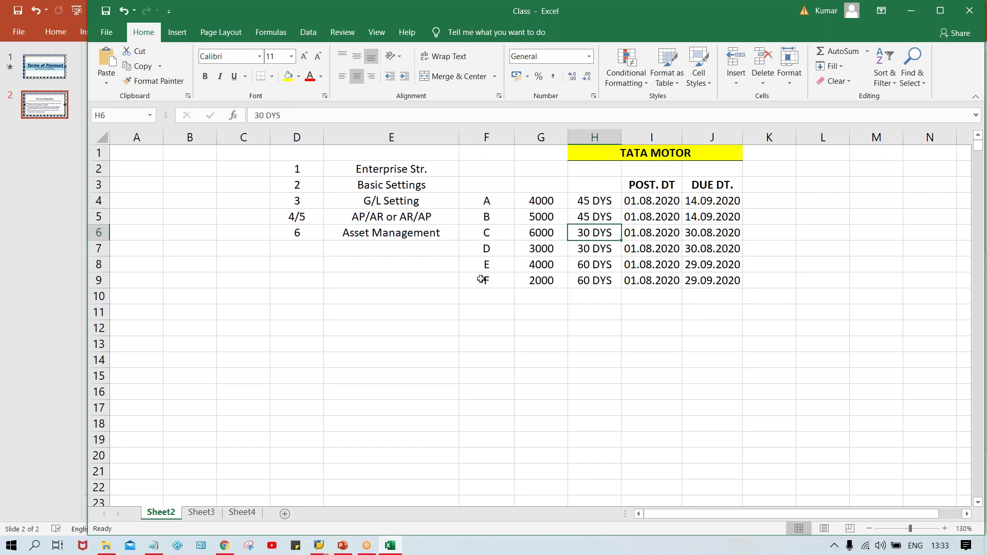
{"action": "left_click", "coordinate": [491, 264]}
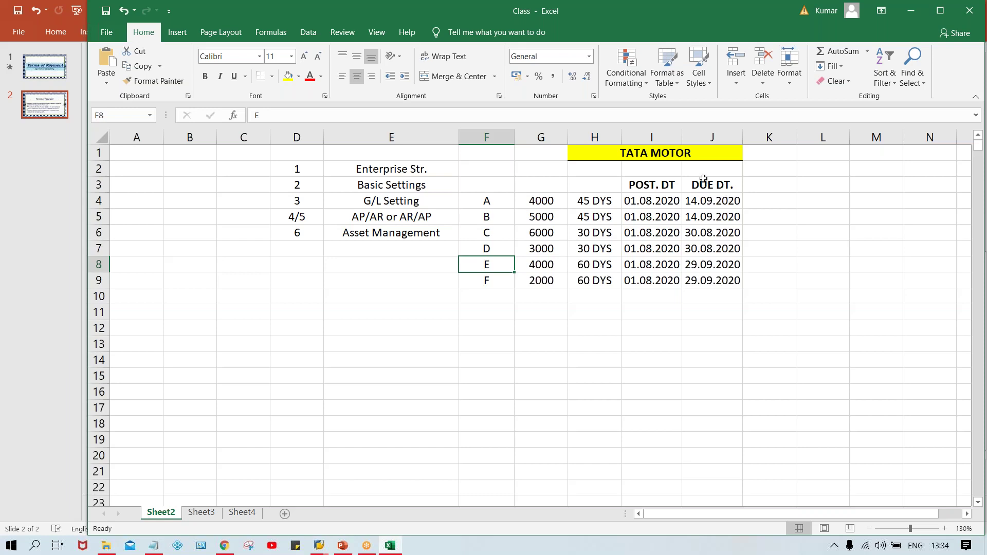
{"action": "left_click", "coordinate": [695, 210]}
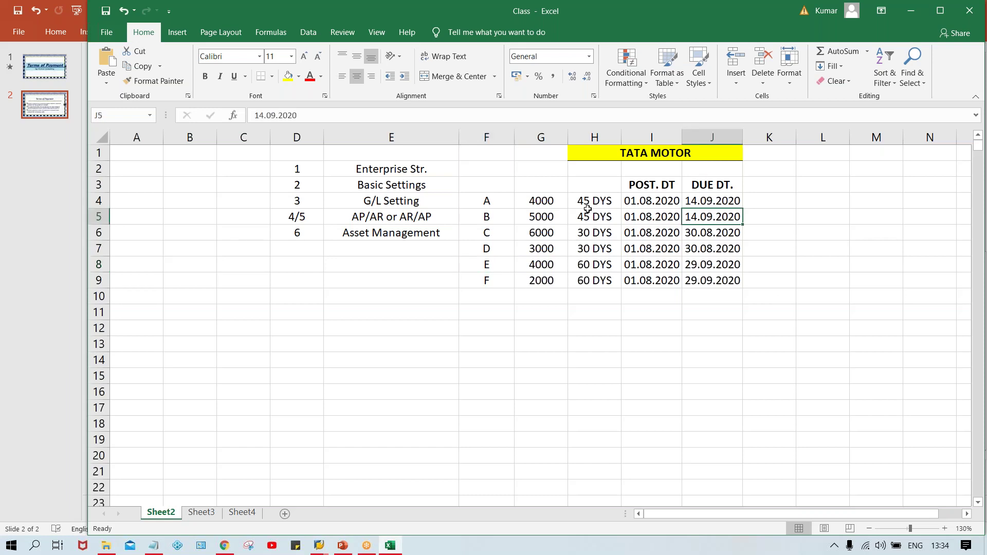
{"action": "left_click", "coordinate": [645, 202]}
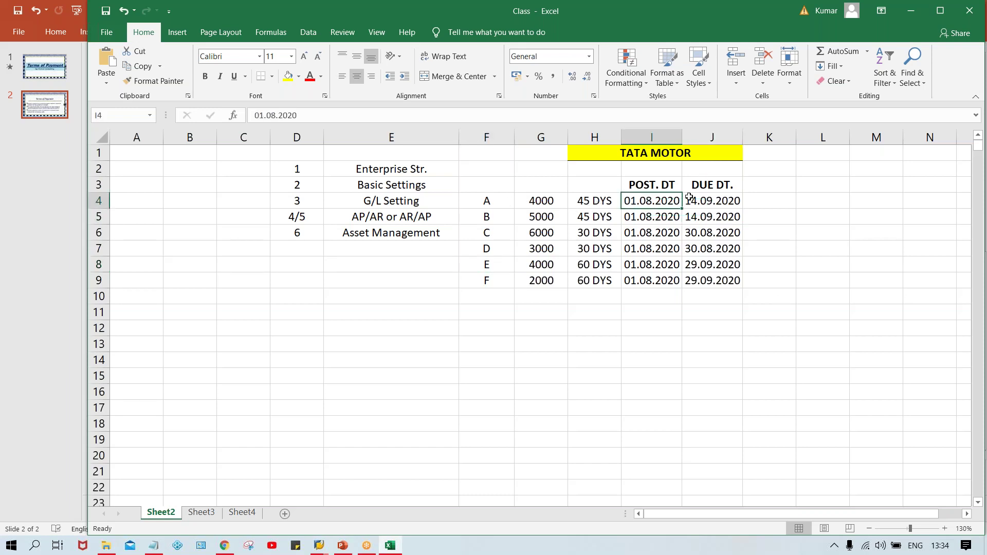
{"action": "left_click", "coordinate": [717, 204]}
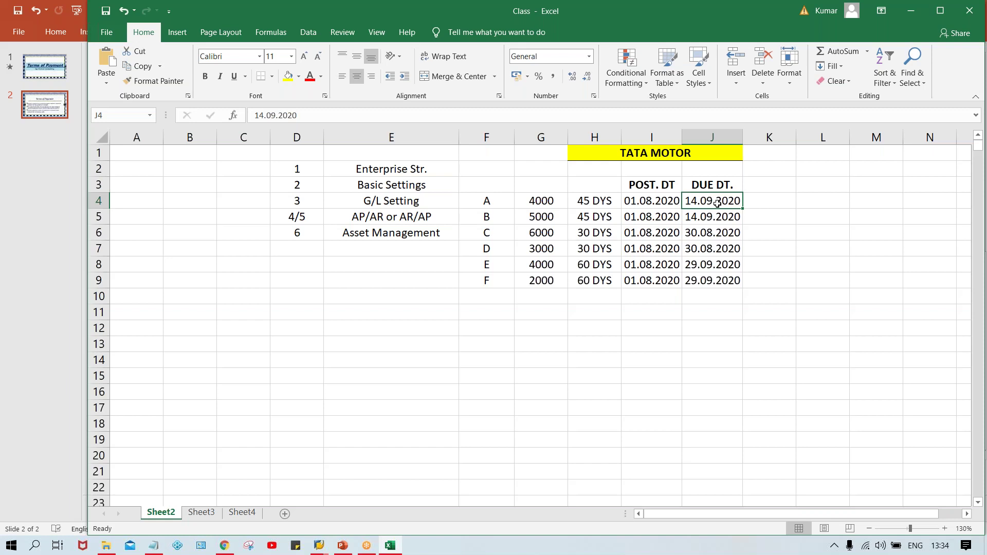
{"action": "left_click", "coordinate": [645, 236]}
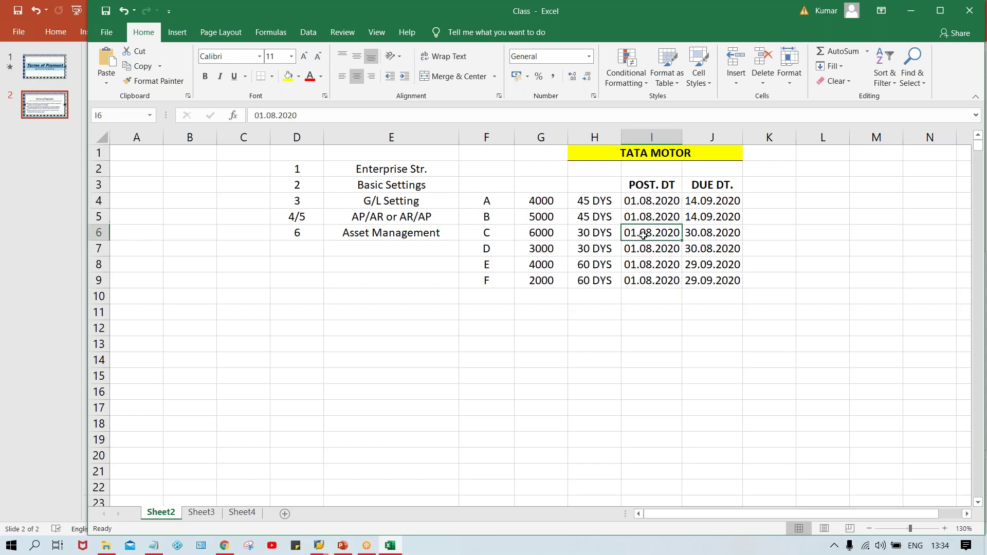
Step: Change row C's due date in J6 to 30.09.2020
{"action": "left_click", "coordinate": [714, 232]}
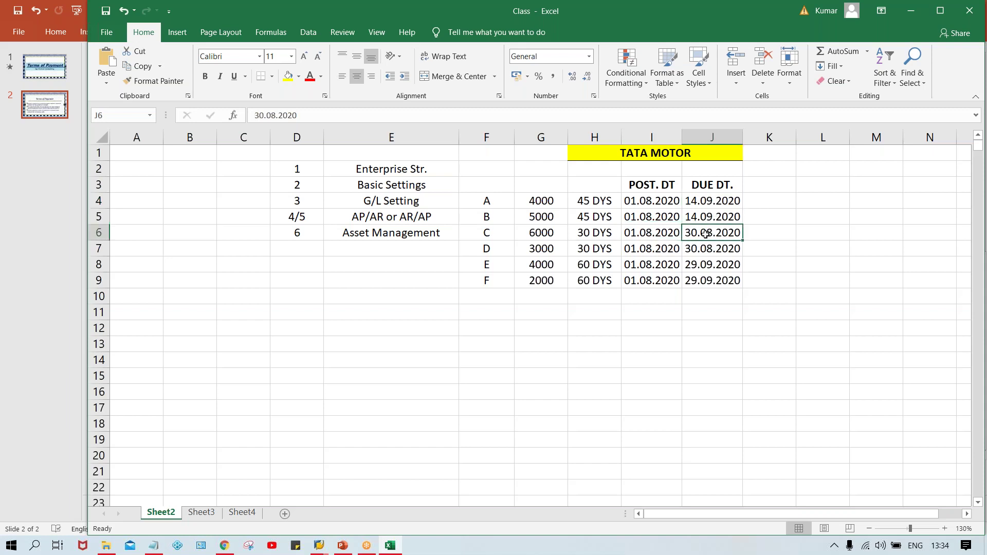
{"action": "double_click", "coordinate": [705, 234]}
{"action": "key", "text": "Delete"}
{"action": "type", "text": "9"}
{"action": "key", "text": "Return"}
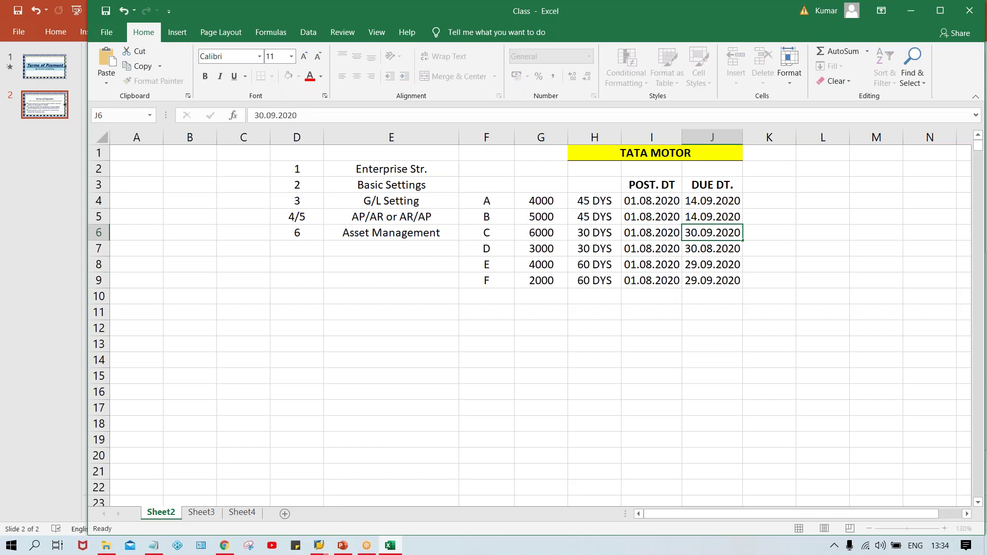
{"action": "left_click", "coordinate": [645, 236]}
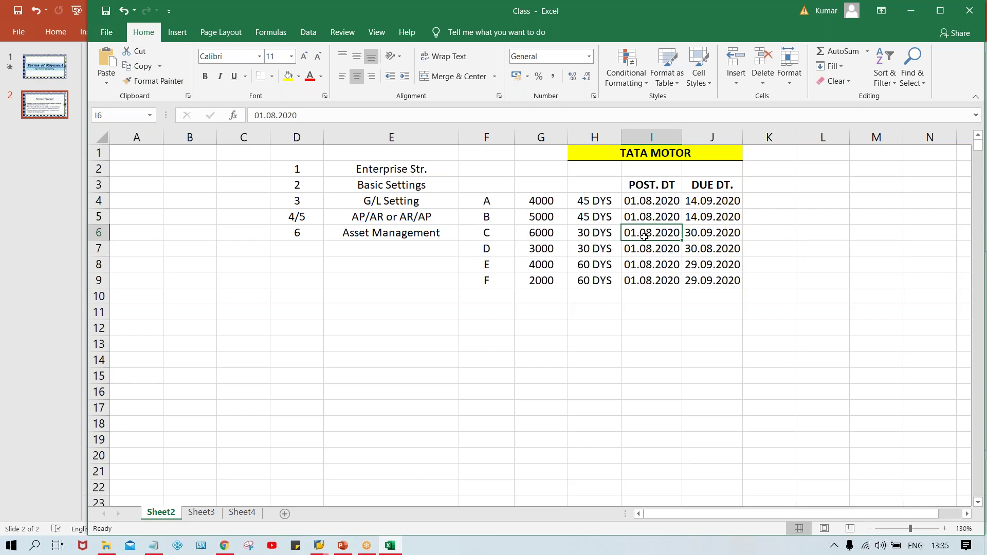
Step: Move the posting date and due date block I3:J9 one column over so it starts at J3
{"action": "key", "text": "Right"}
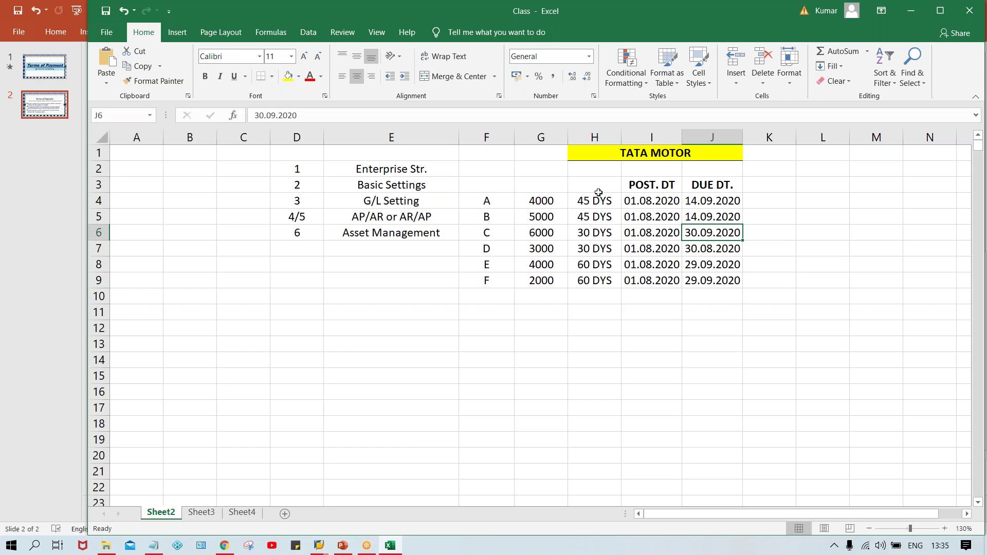
{"action": "left_click_drag", "start_coordinate": [624, 188], "coordinate": [703, 276]}
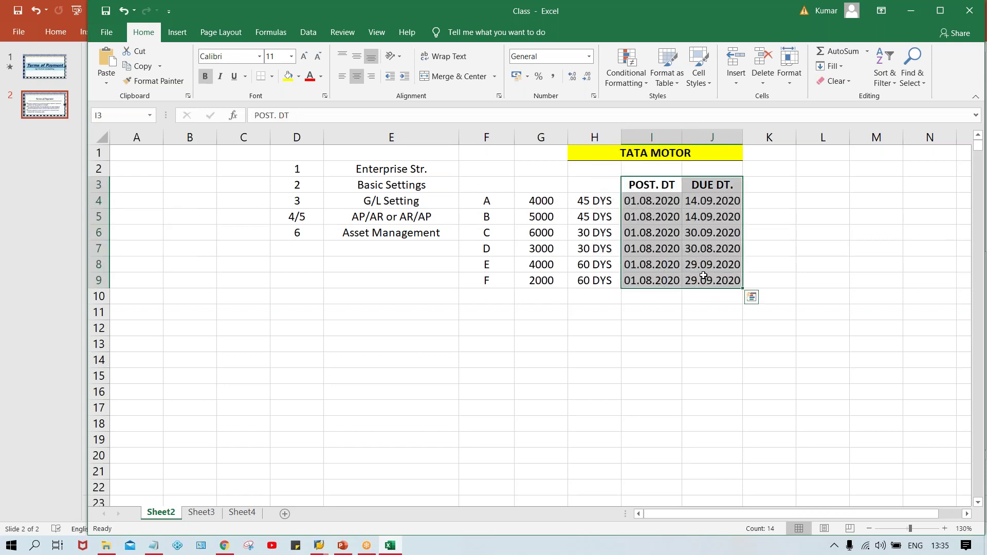
{"action": "key", "text": "ctrl+c"}
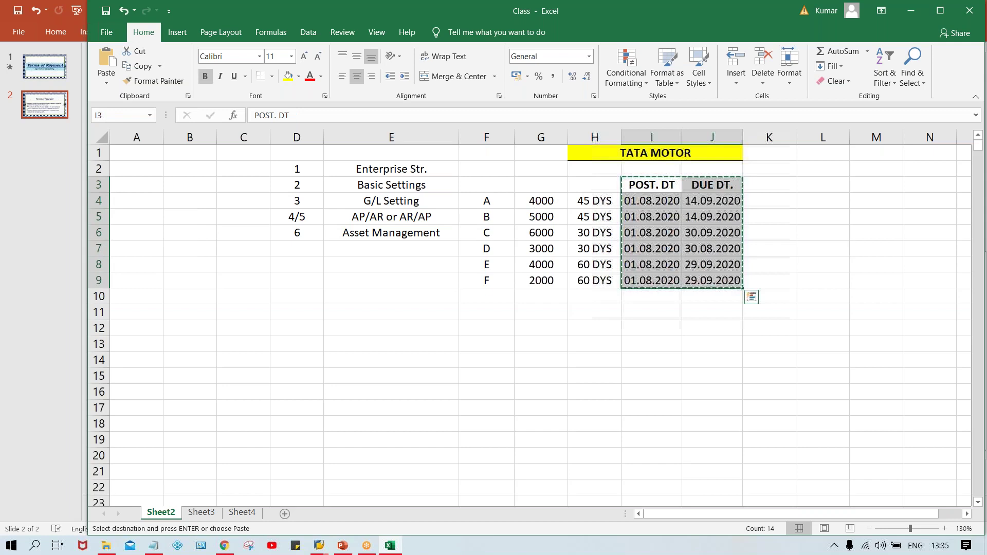
{"action": "left_click", "coordinate": [715, 187]}
{"action": "key", "text": "Return"}
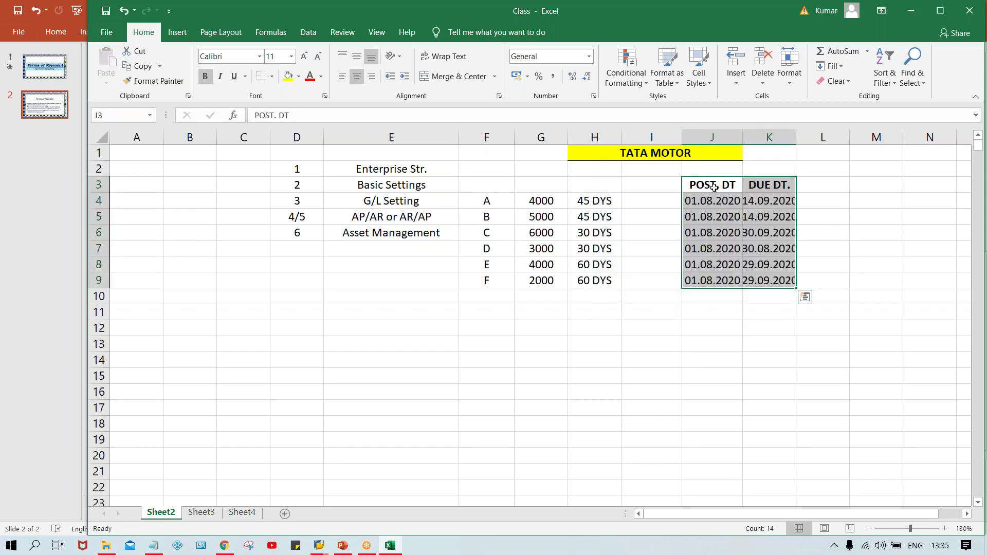
Step: Enter the heading TOP in I3 and make it bold
{"action": "left_click", "coordinate": [646, 185]}
{"action": "type", "text": "TOP"}
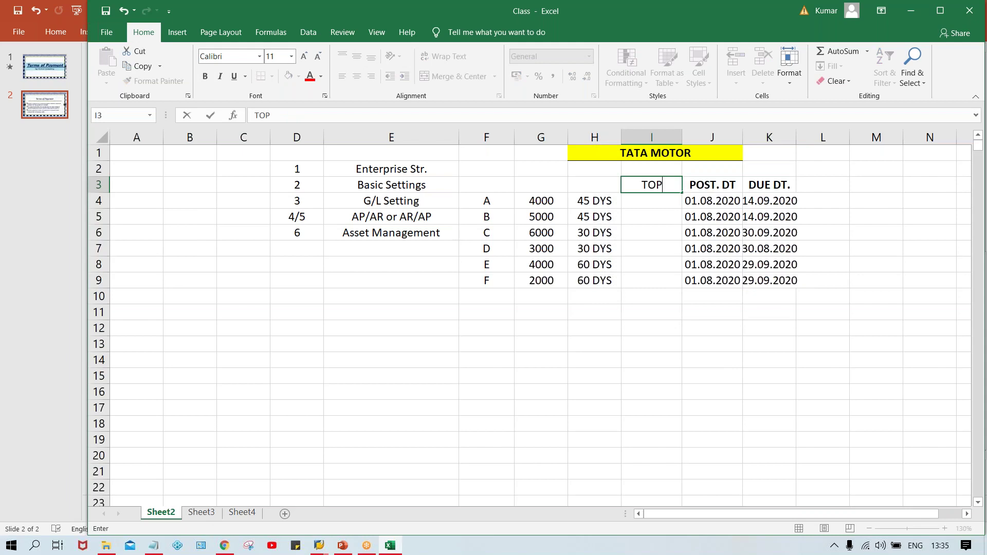
{"action": "key", "text": "Return"}
{"action": "left_click", "coordinate": [651, 184]}
{"action": "key", "text": "ctrl+b"}
Step: Enter the payment term TM45 in I4 and I5 for parties A and B
{"action": "left_click", "coordinate": [646, 203]}
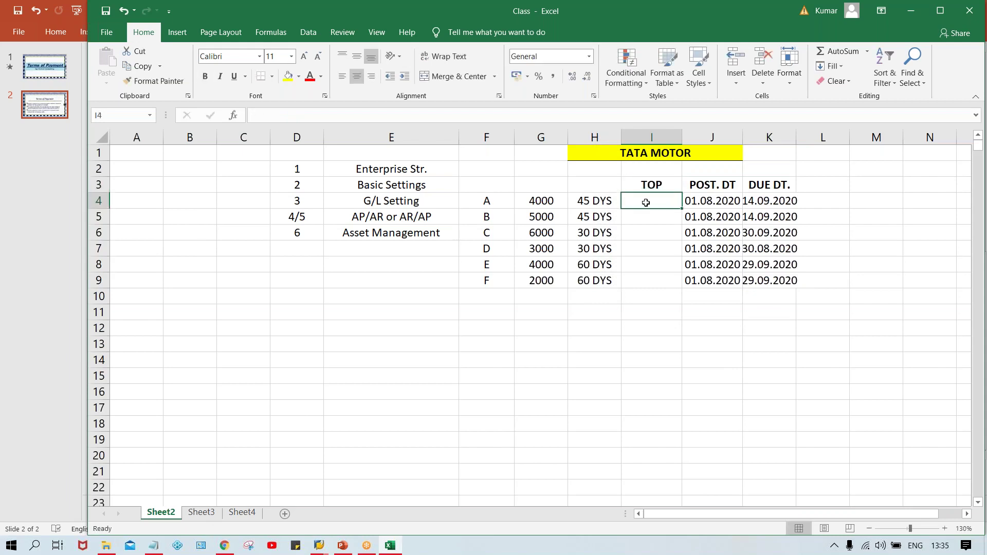
{"action": "type", "text": "TM45"}
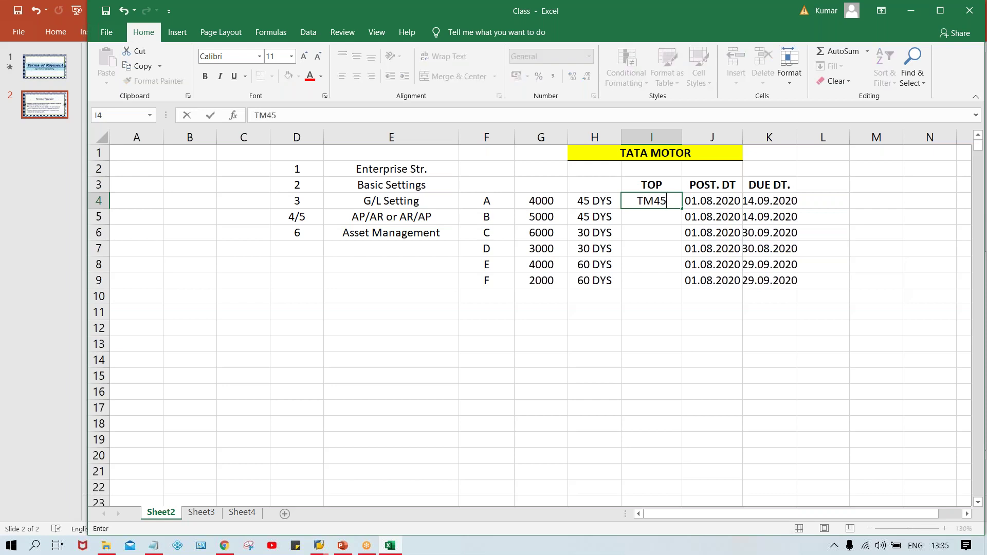
{"action": "key", "text": "Return"}
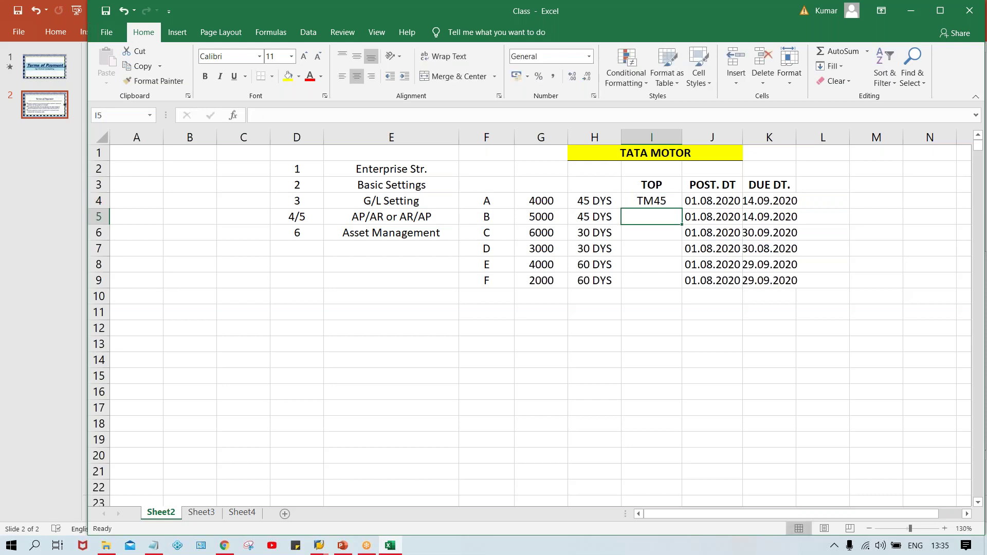
{"action": "type", "text": "TM45"}
{"action": "key", "text": "Return"}
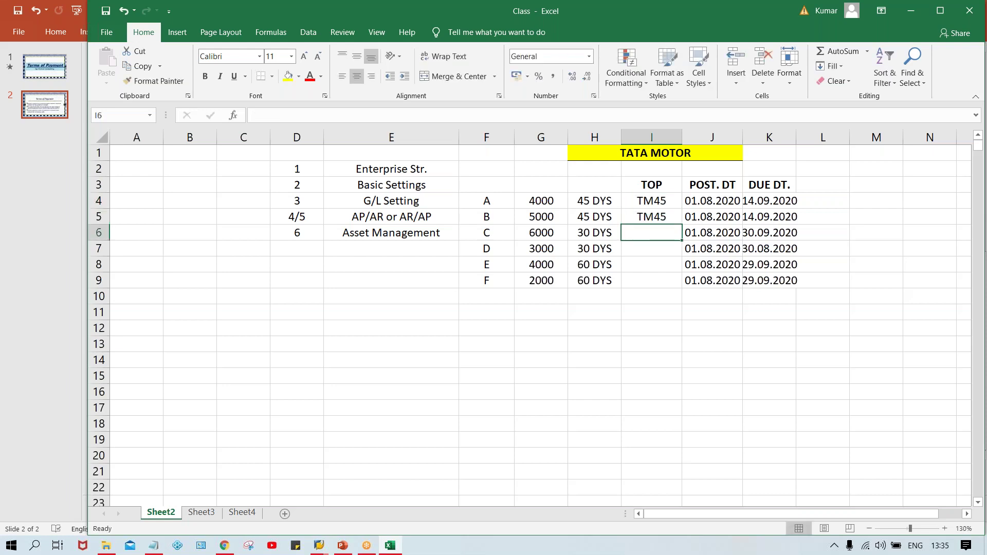
Step: Enter the payment terms TM30 in I6 and I7 for parties C and D, and TM60 in I8 and I9 for E and F
{"action": "type", "text": "TM30"}
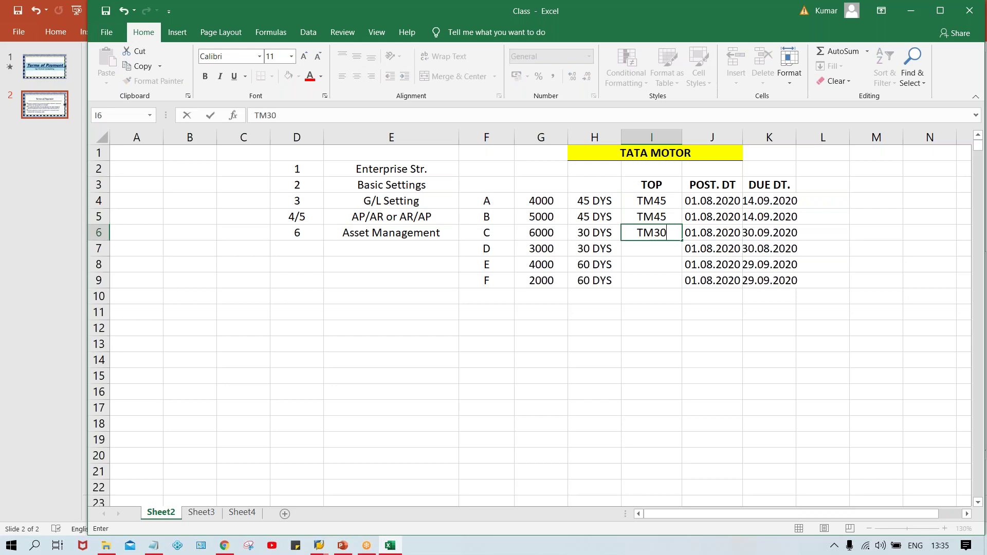
{"action": "key", "text": "Return"}
{"action": "type", "text": "TM30"}
{"action": "key", "text": "Return"}
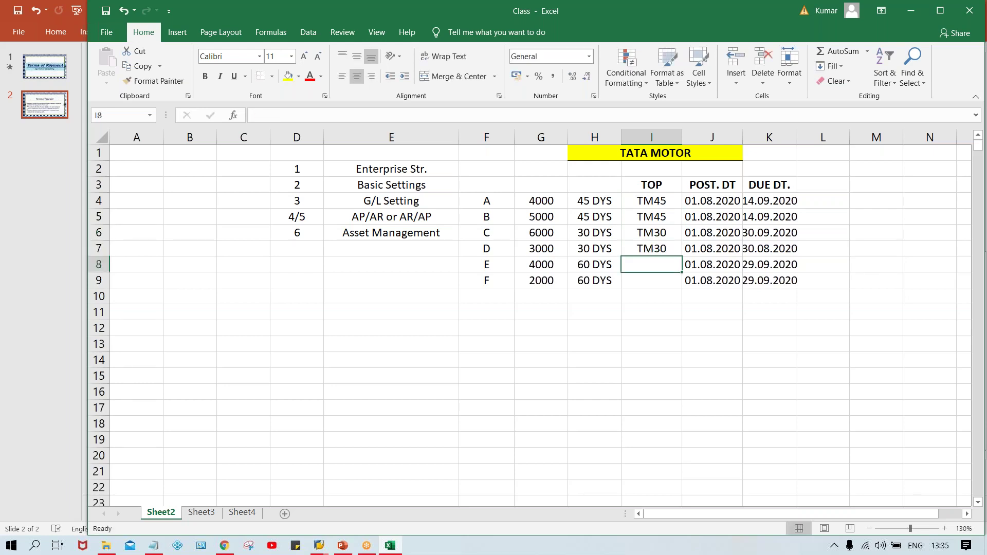
{"action": "type", "text": "TM60"}
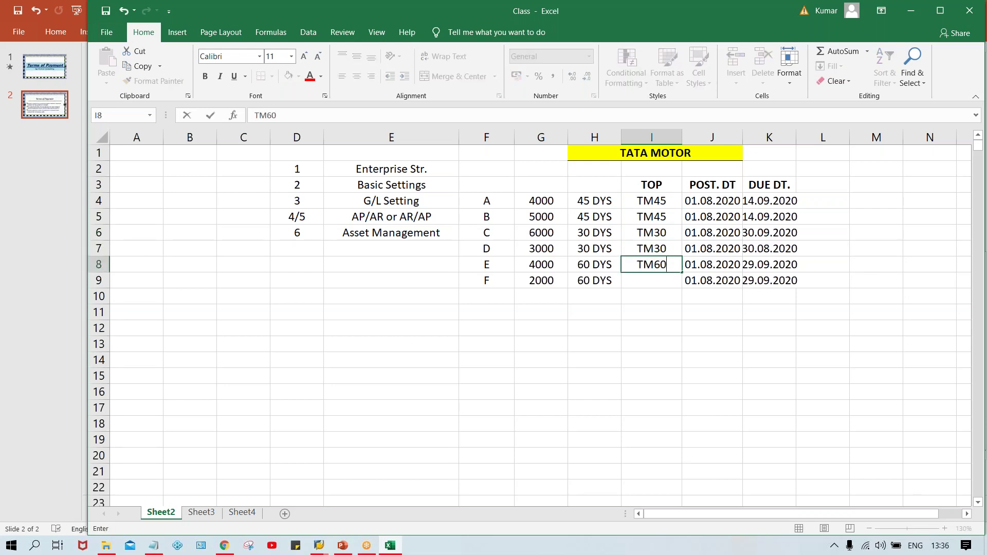
{"action": "key", "text": "Return"}
{"action": "key", "text": "ctrl+d"}
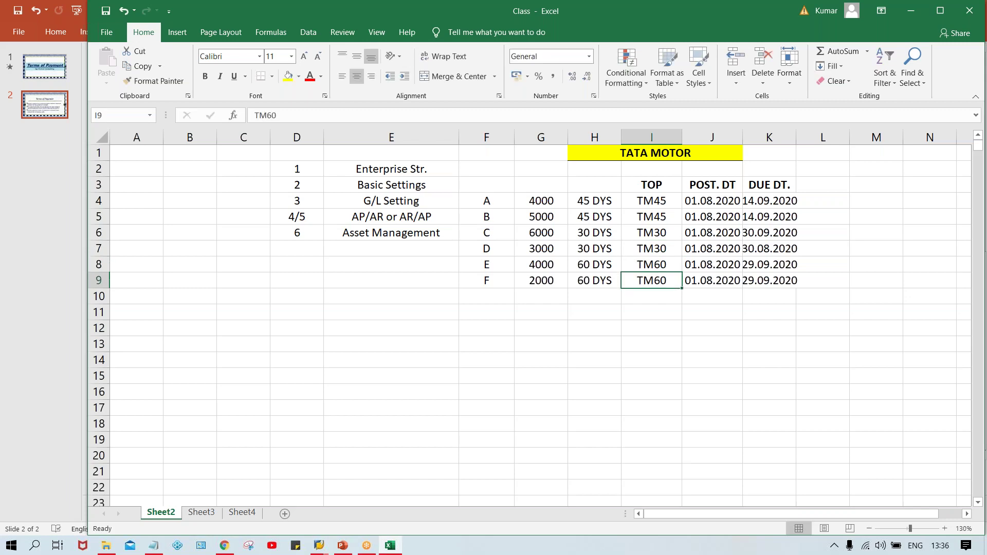
Step: Widen column K slightly so the due dates fit inside it
{"action": "left_click", "coordinate": [655, 202]}
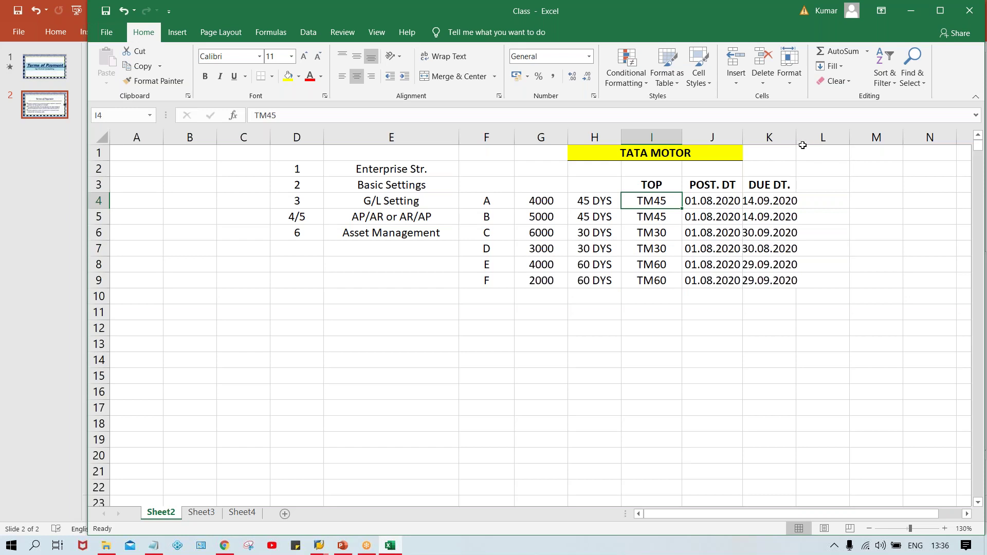
{"action": "left_click_drag", "start_coordinate": [797, 138], "coordinate": [803, 138]}
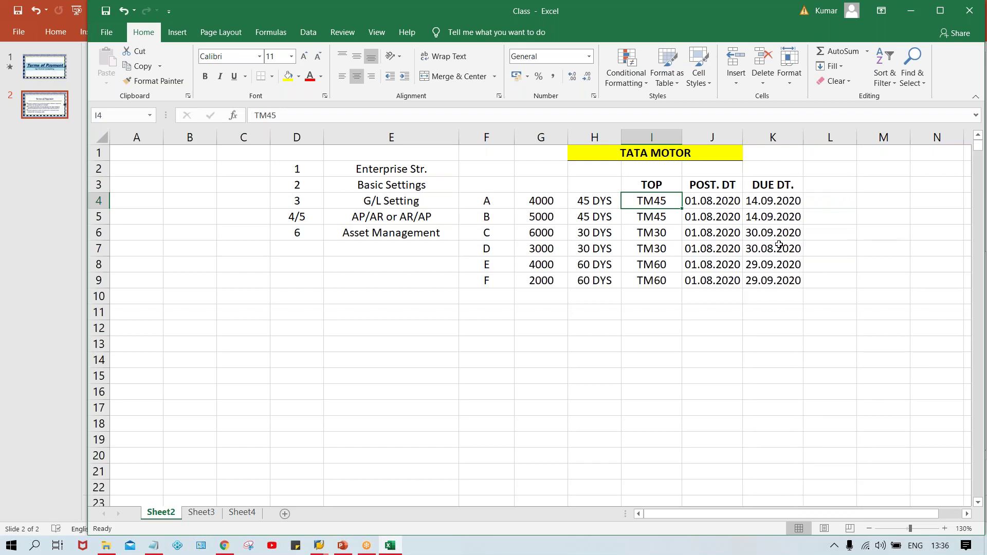
Step: Review party A's due date and payment term, and switch to the Terms of Payment slide in PowerPoint
{"action": "left_click", "coordinate": [774, 207]}
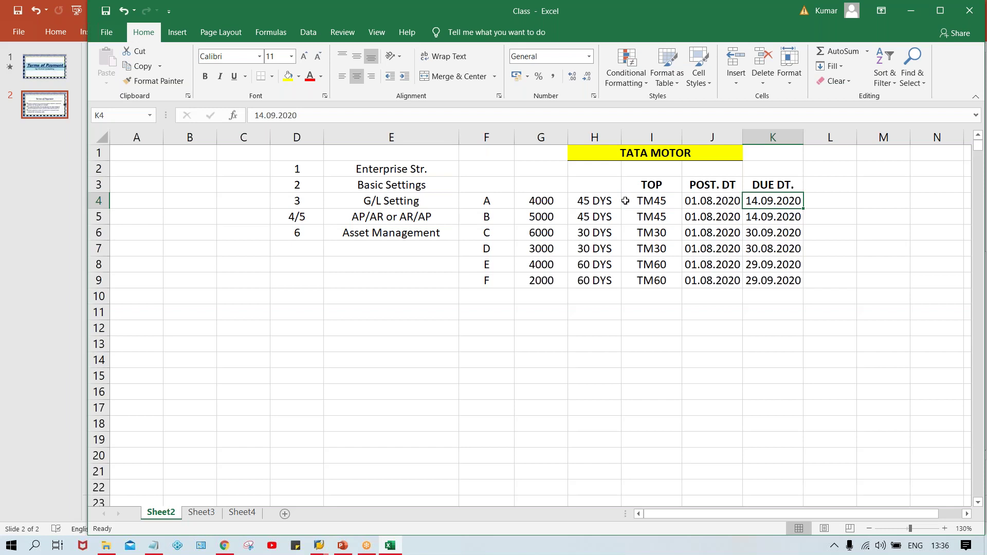
{"action": "left_click", "coordinate": [626, 201]}
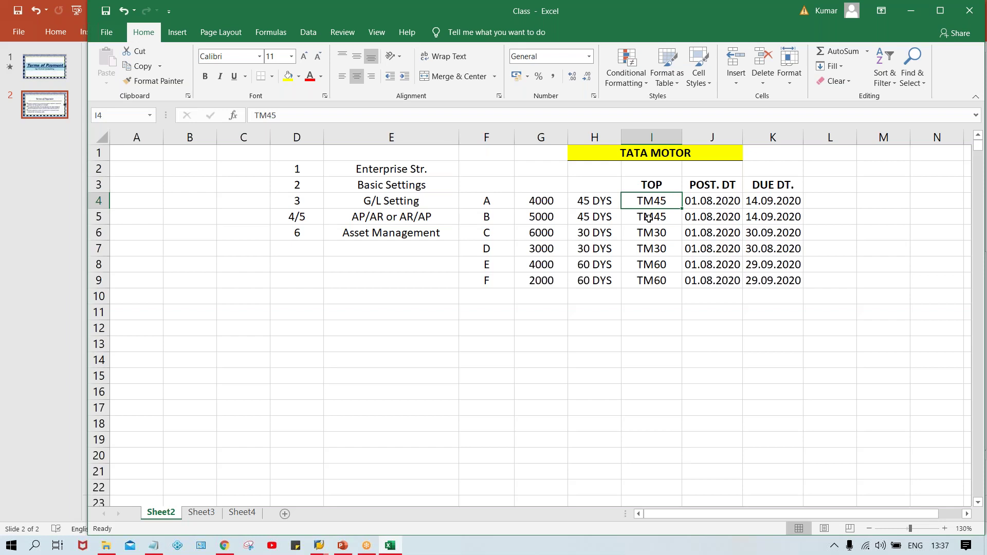
{"action": "left_click", "coordinate": [345, 548]}
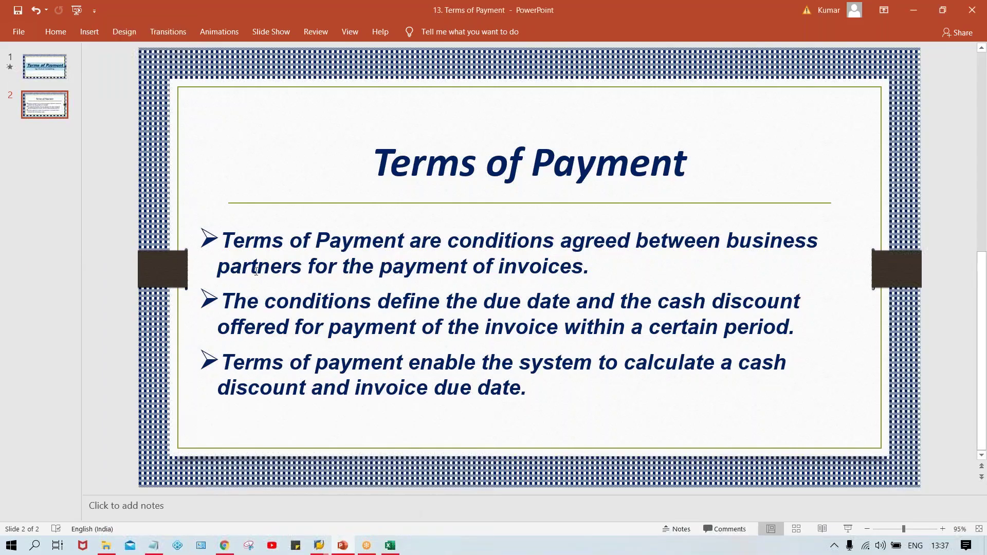